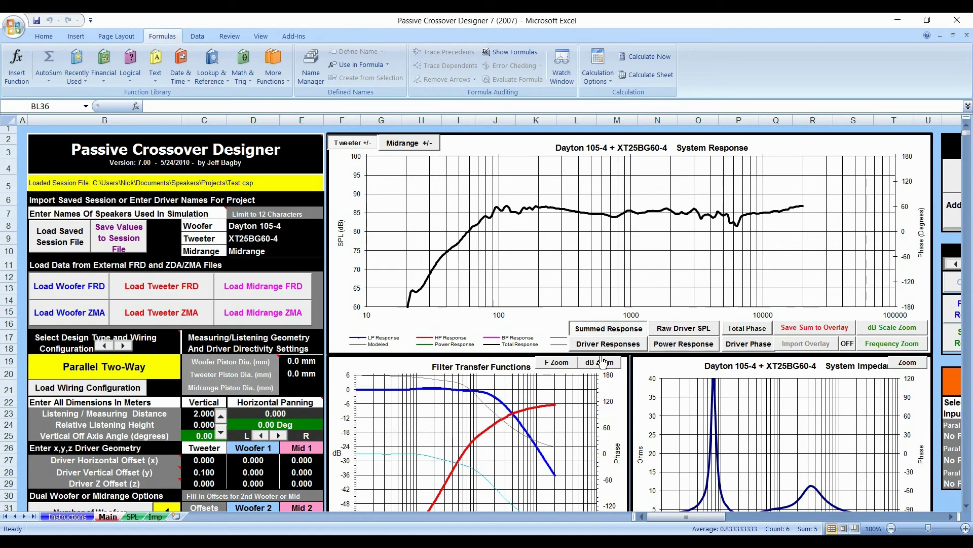
# Scroll the Main sheet to the Woofer Low Pass Crossover Design section and read a cell comment
pyautogui.scroll(-4, 482, 250)
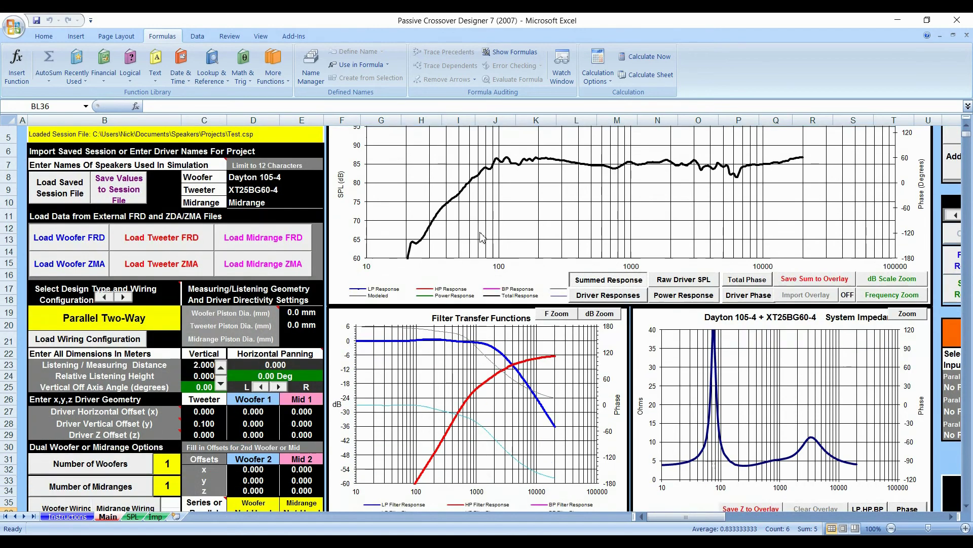
pyautogui.scroll(-5, 480, 250)
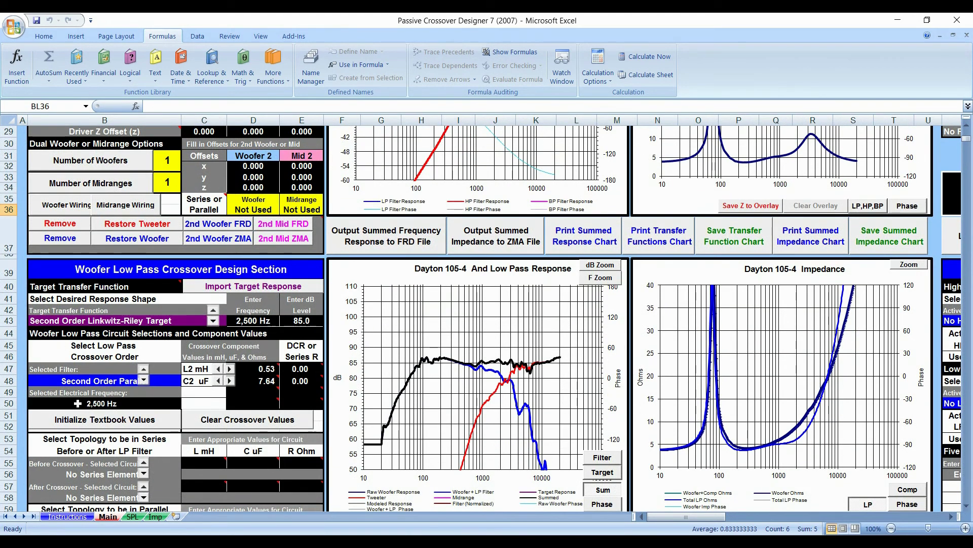
pyautogui.scroll(-8, 183, 391)
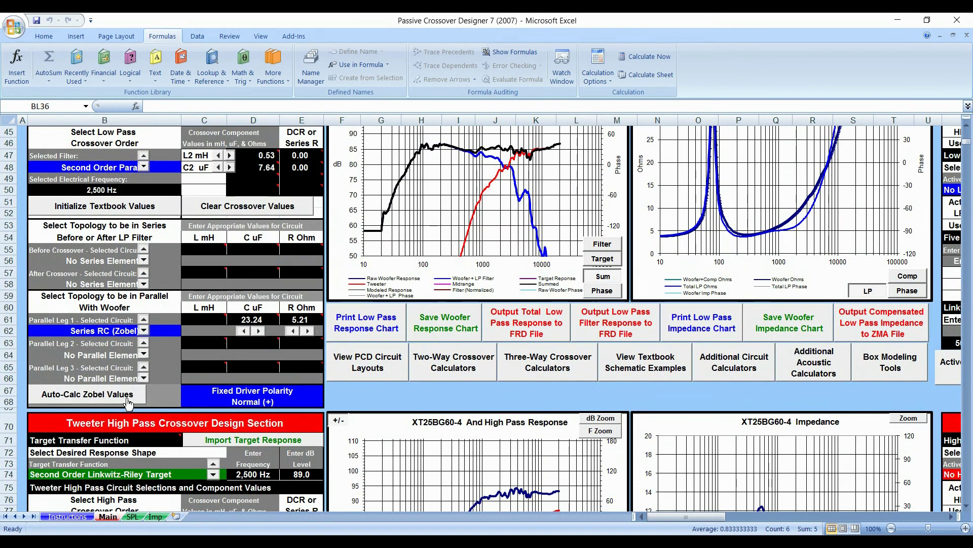
pyautogui.scroll(7, 128, 410)
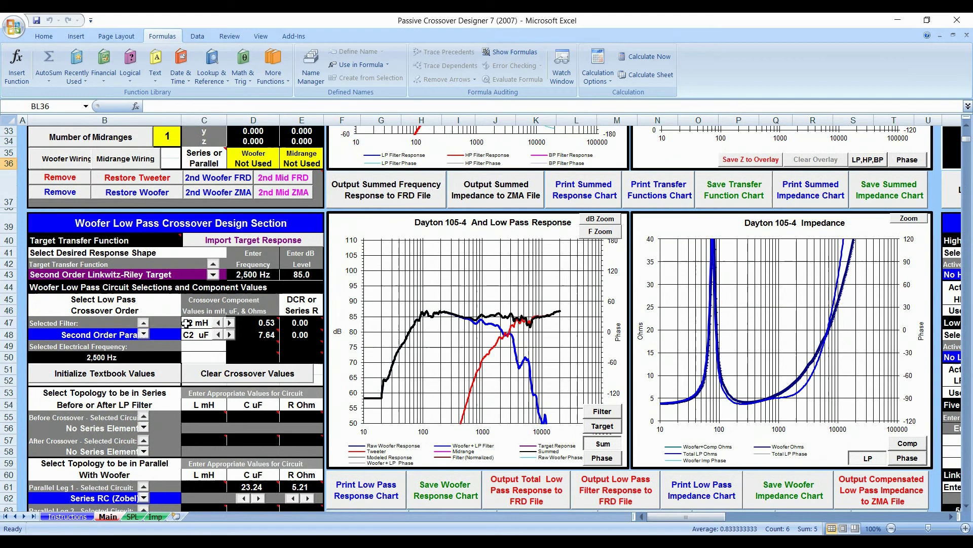
pyautogui.scroll(-3, 186, 323)
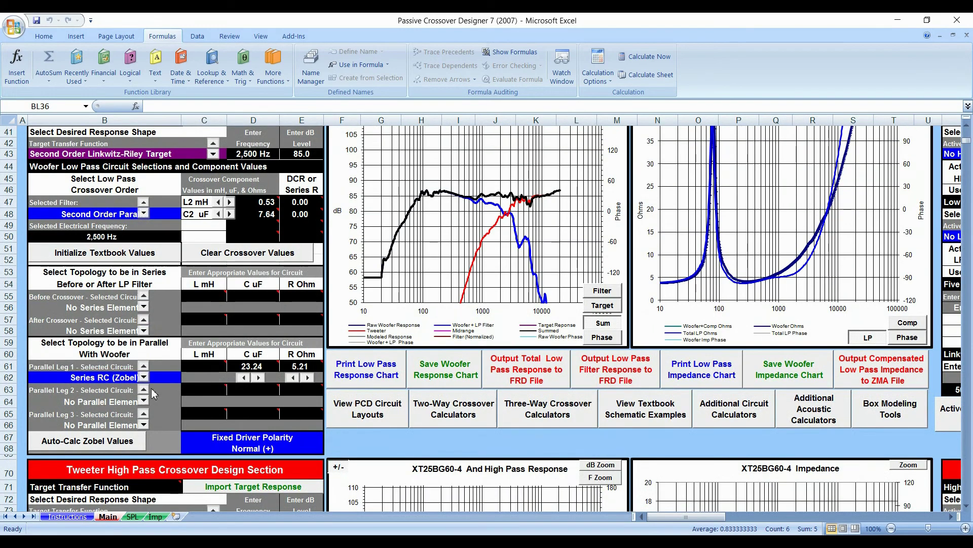
pyautogui.scroll(2, 253, 284)
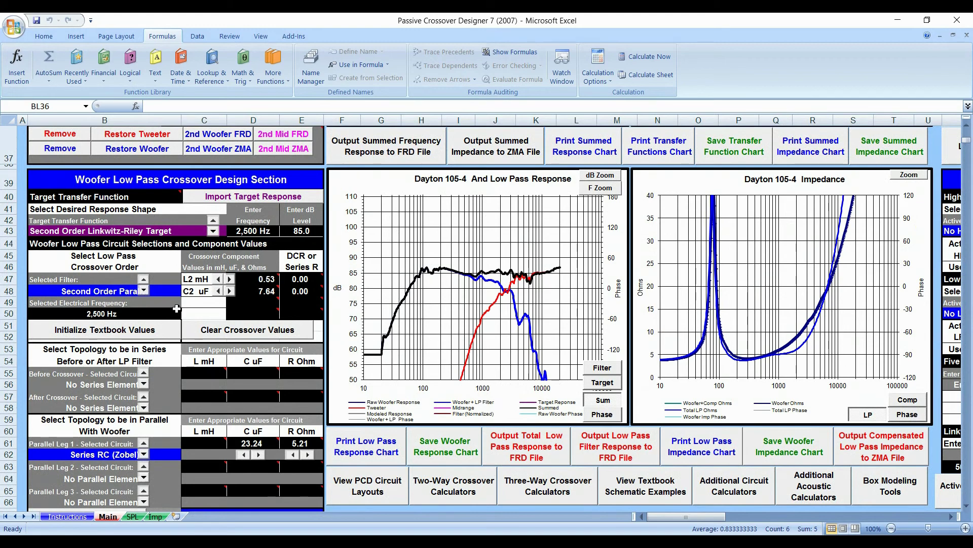
pyautogui.moveTo(248, 310)
pyautogui.click(363, 491)
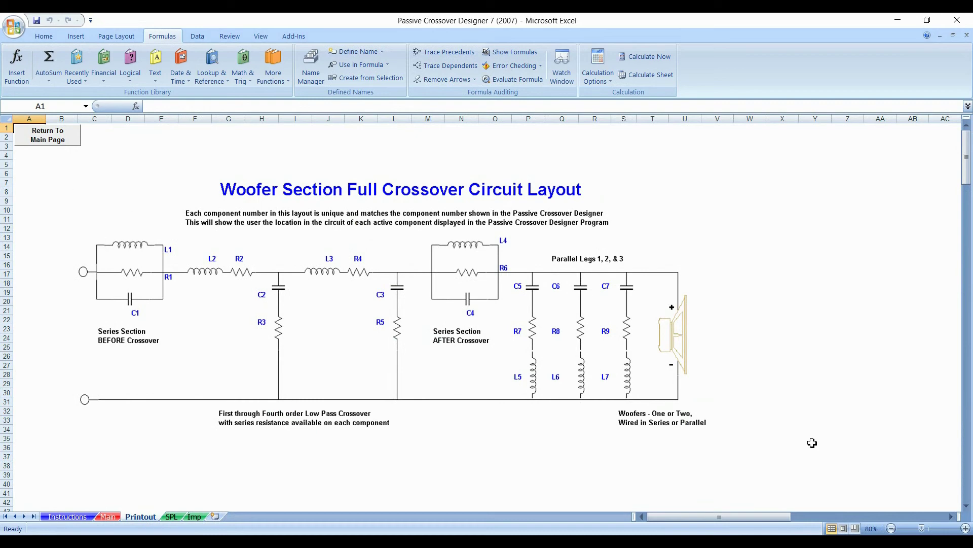
pyautogui.scroll(-1, 475, 321)
pyautogui.scroll(-10, 475, 321)
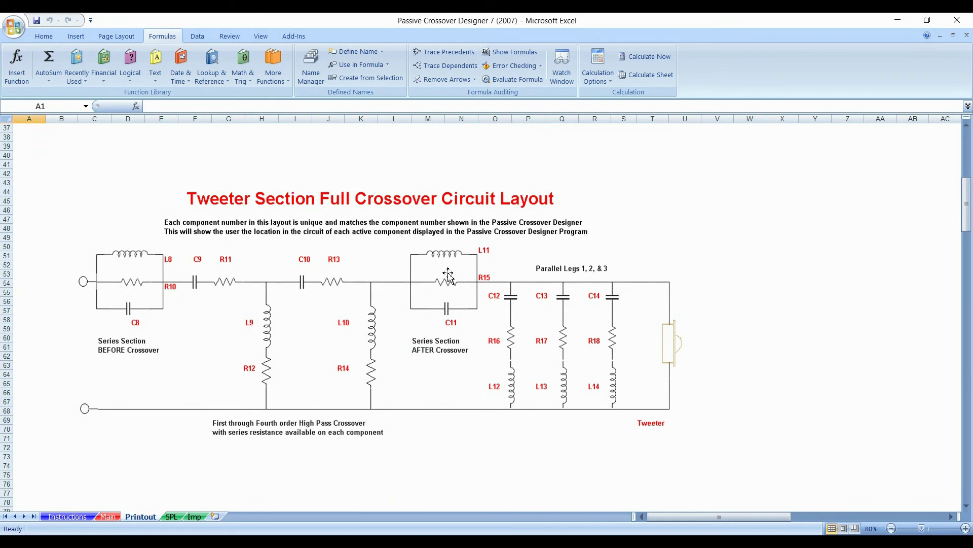
pyautogui.scroll(11, 308, 267)
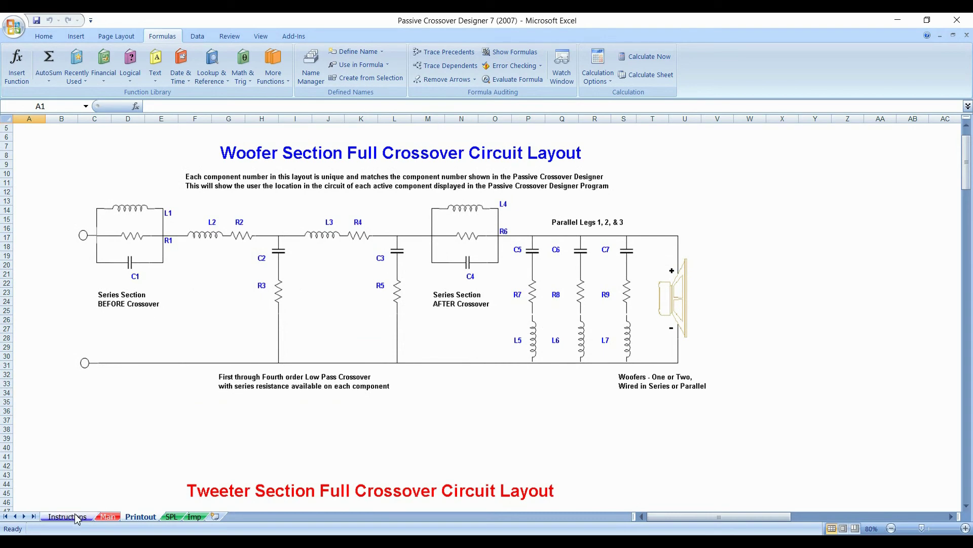
pyautogui.click(108, 517)
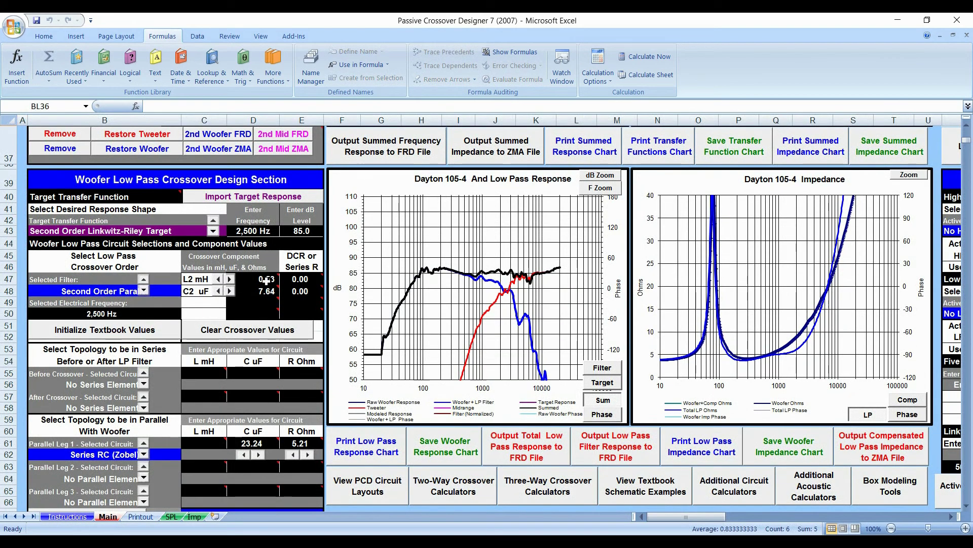
pyautogui.moveTo(264, 281)
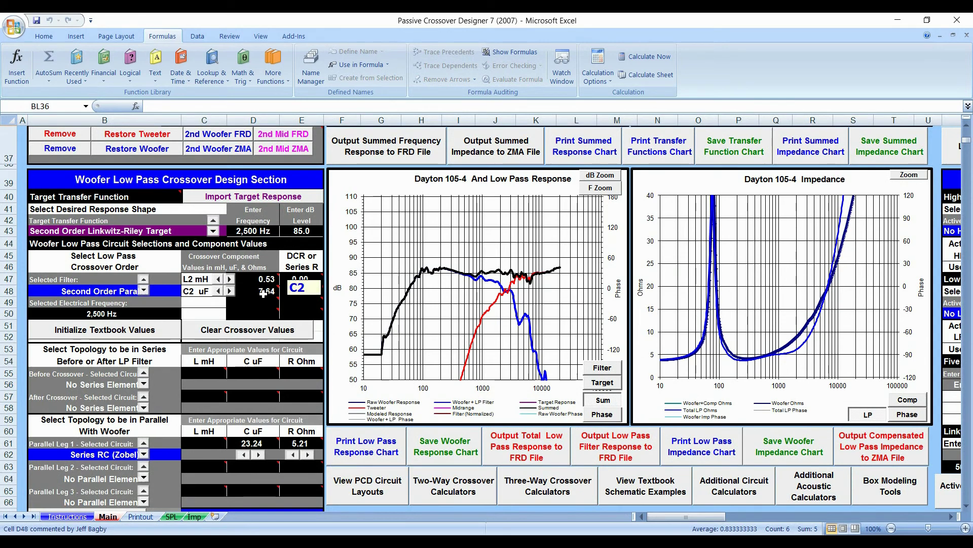
pyautogui.moveTo(251, 444)
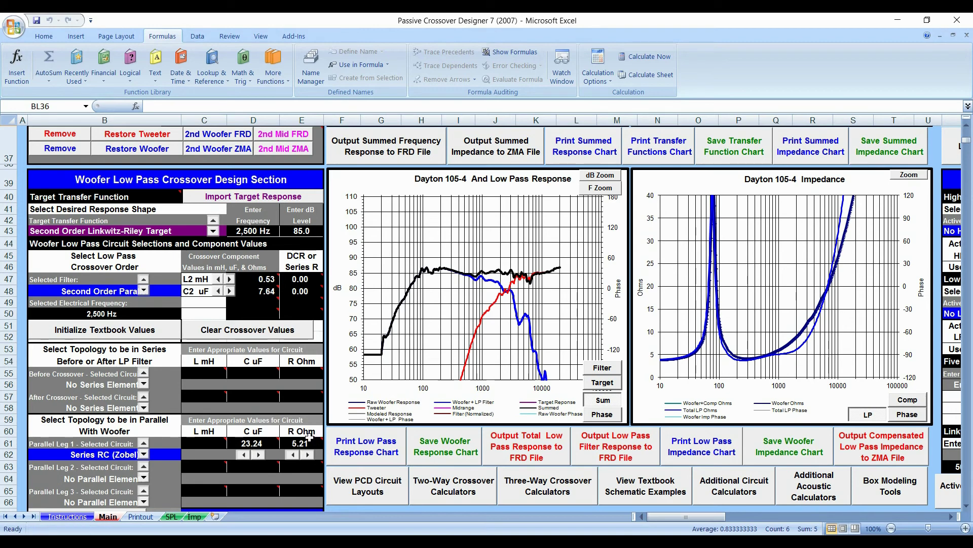
pyautogui.moveTo(303, 443)
pyautogui.moveTo(274, 395)
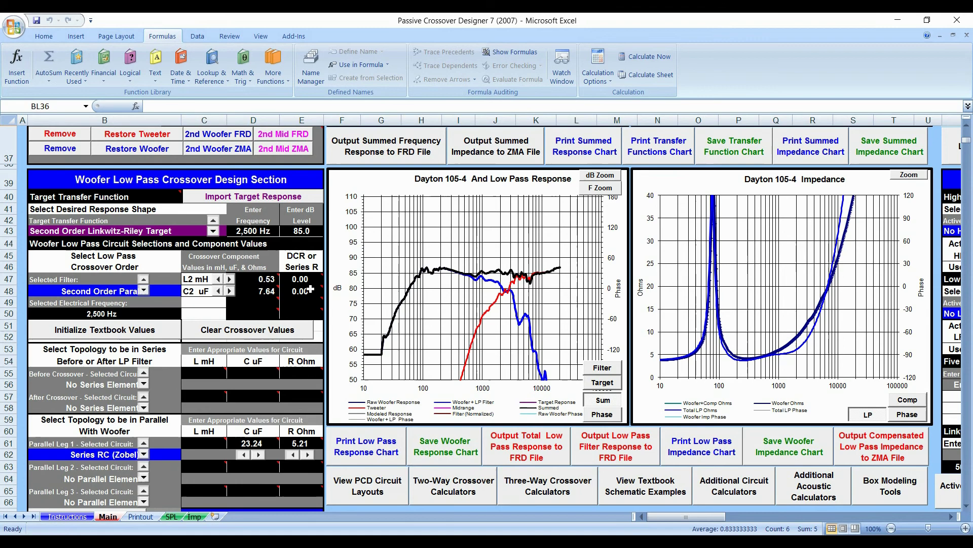
pyautogui.moveTo(310, 299)
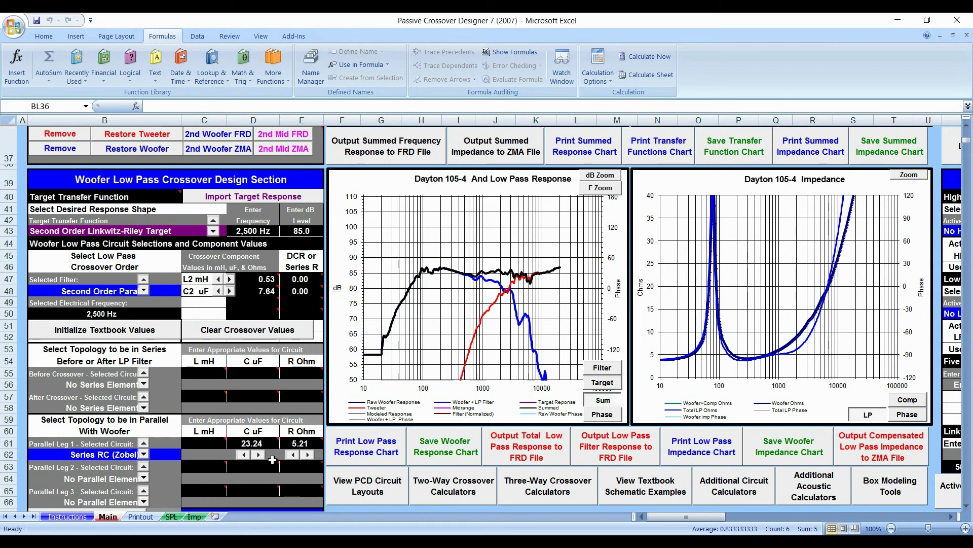
pyautogui.moveTo(297, 542)
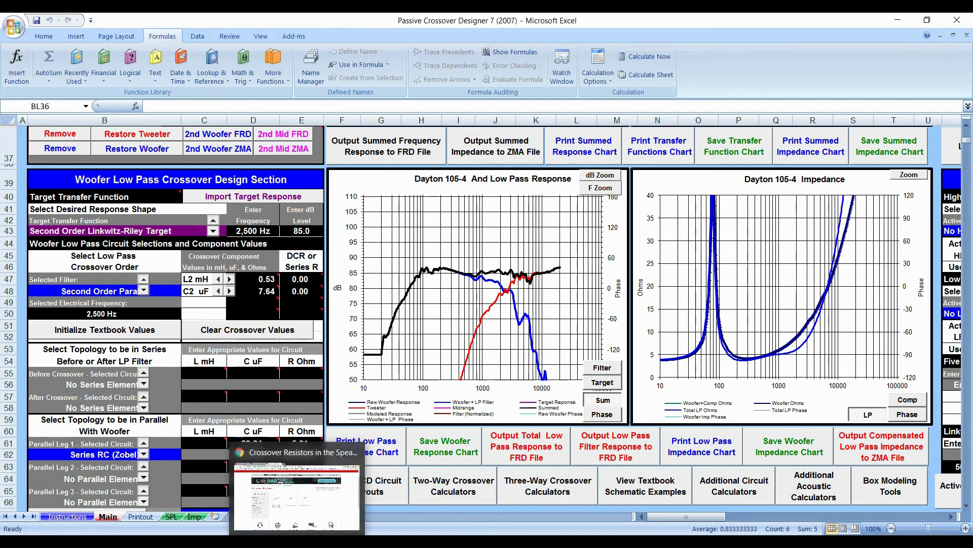
# Browse the Crossover Resistors, Crossover Inductors and Crossover Capacitors pages in Chrome
pyautogui.click(331, 524)
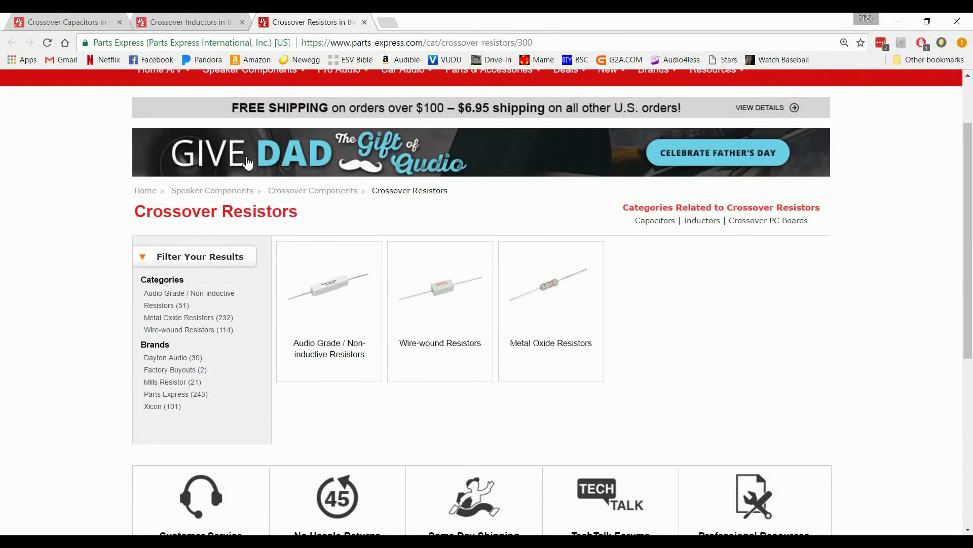
pyautogui.click(207, 22)
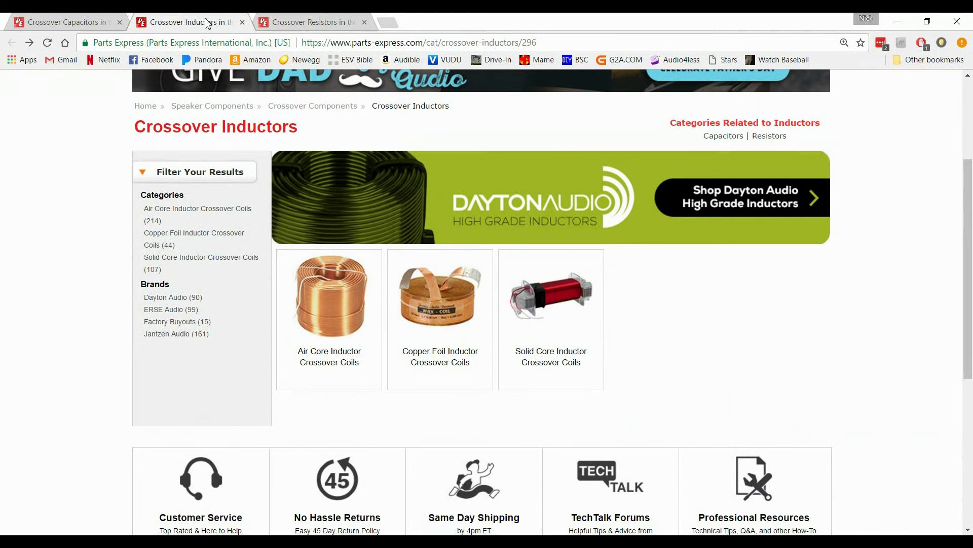
pyautogui.scroll(3, 170, 148)
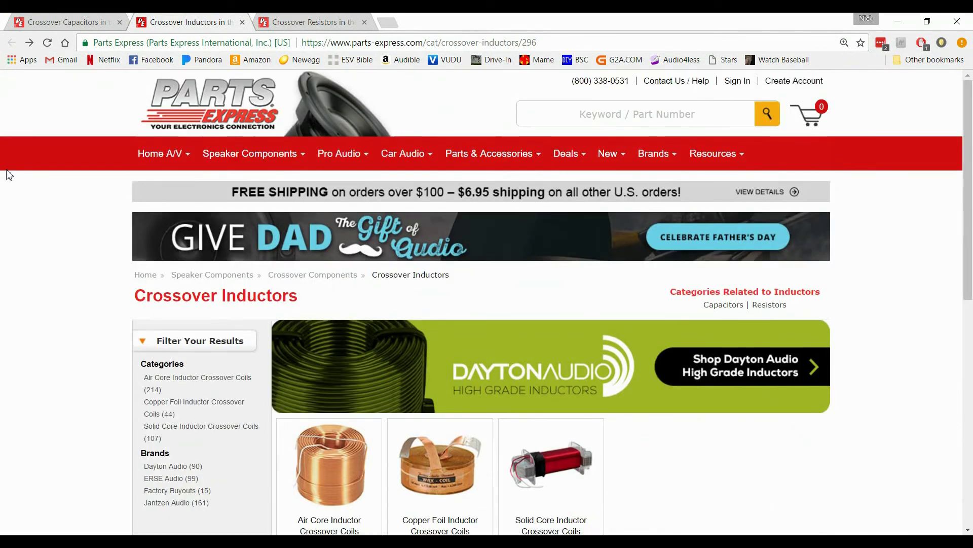
pyautogui.scroll(-1, 41, 205)
pyautogui.scroll(-2, 42, 205)
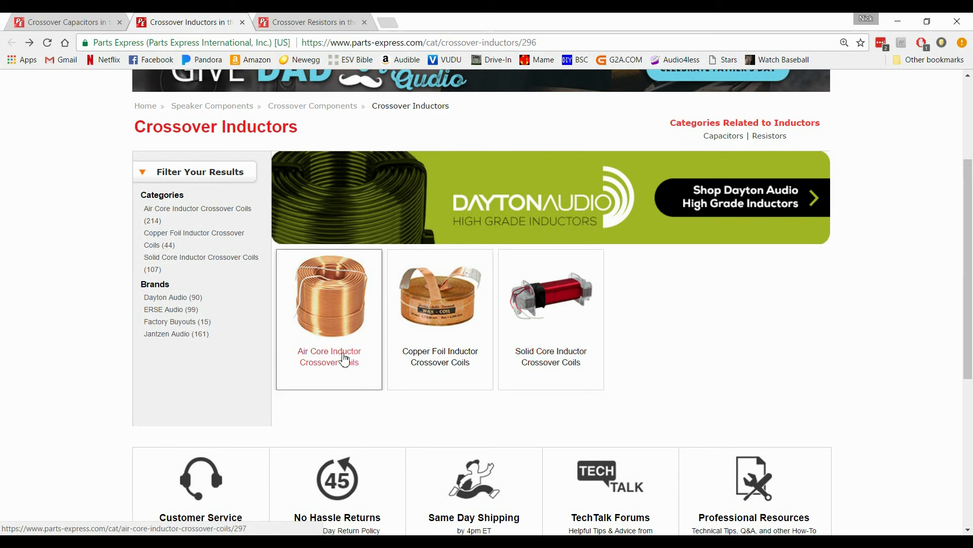
pyautogui.click(304, 22)
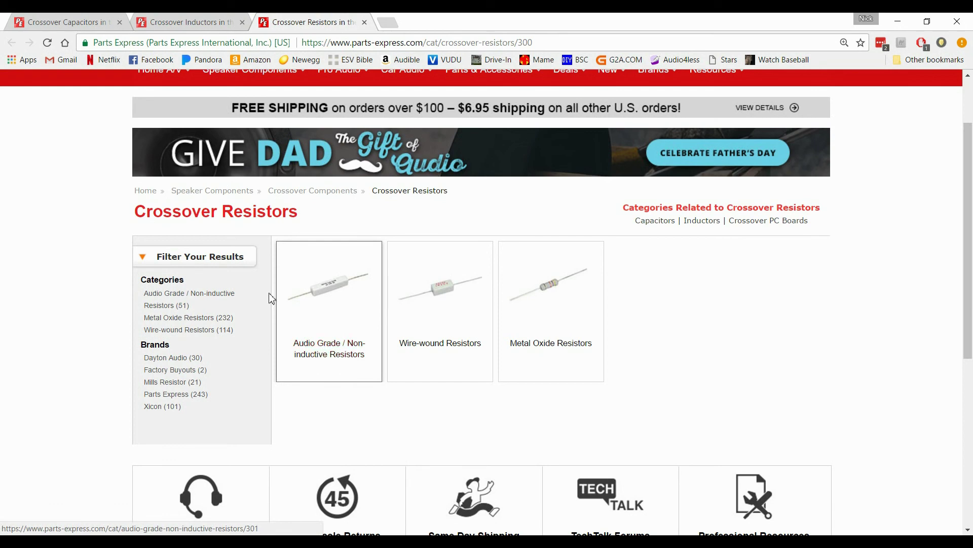
pyautogui.click(66, 21)
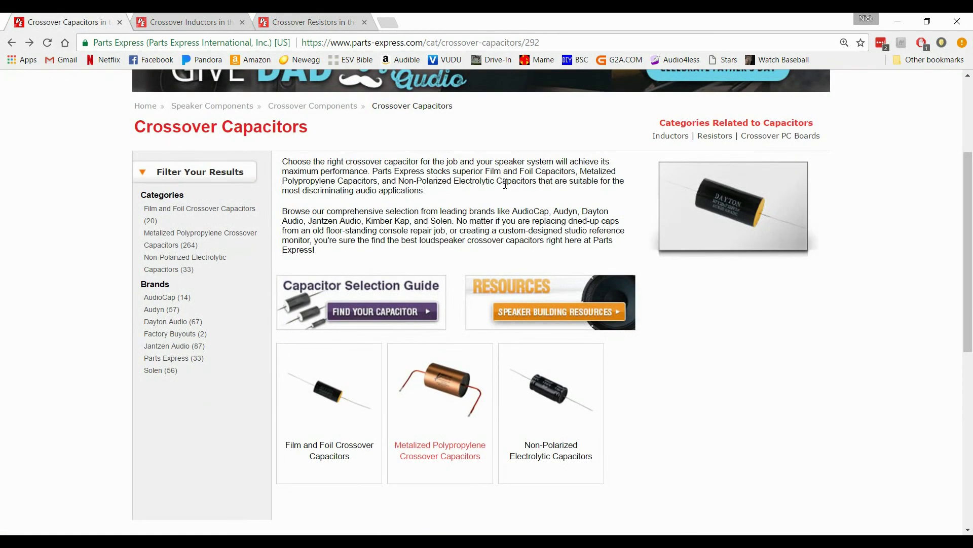
pyautogui.scroll(-2, 504, 182)
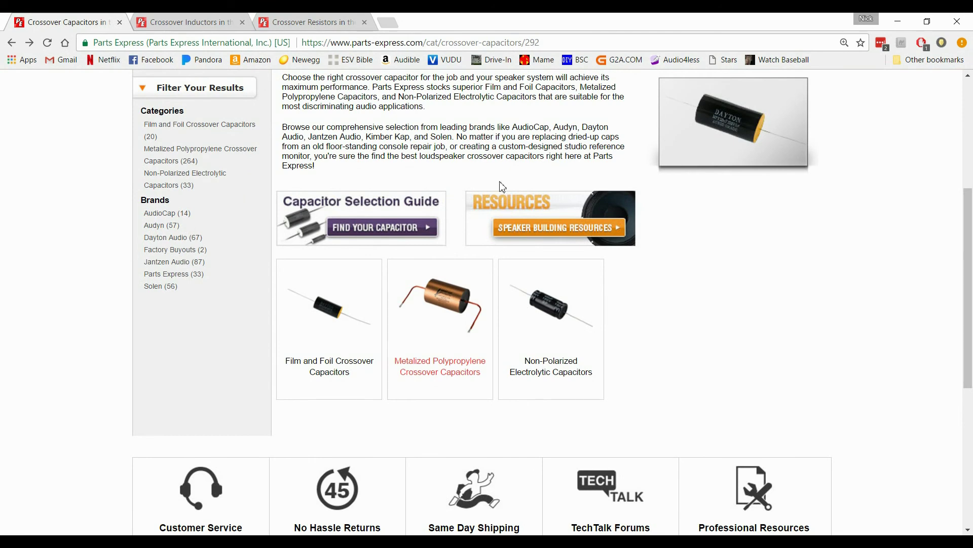
pyautogui.scroll(4, 527, 193)
pyautogui.scroll(-2, 530, 197)
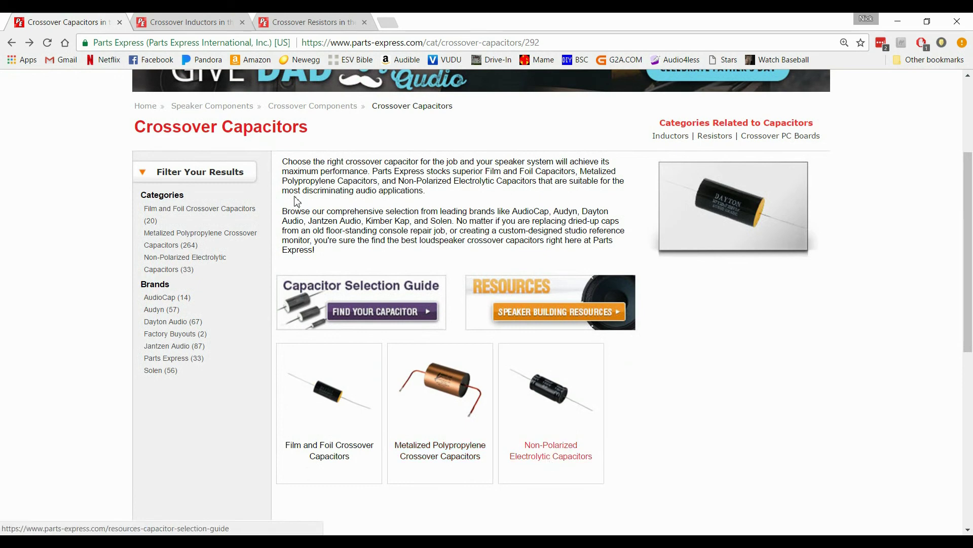
# Open the Non-Polarized Electrolytic Capacitors and Air Core Inductor Crossover Coils listings
pyautogui.click(553, 450)
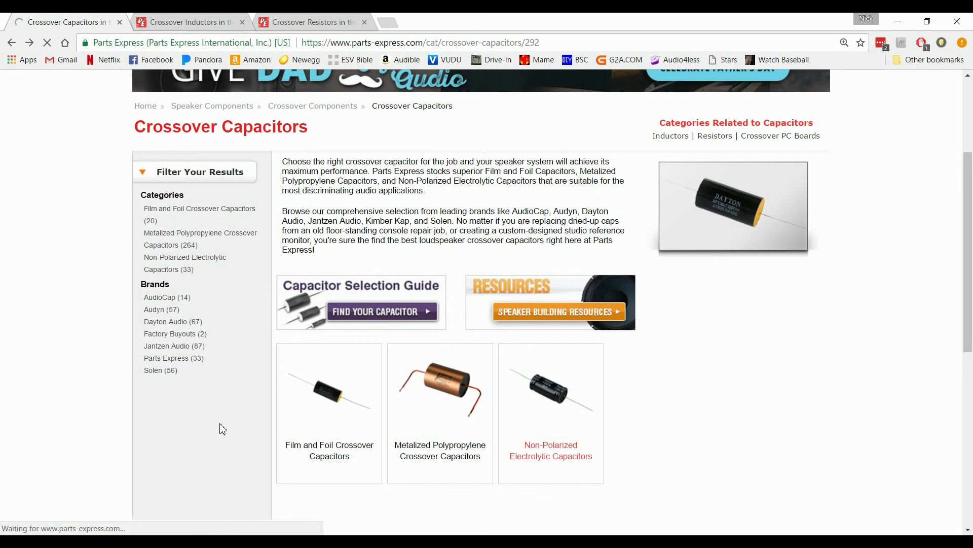
pyautogui.hotkey('ctrl', 'Tab')
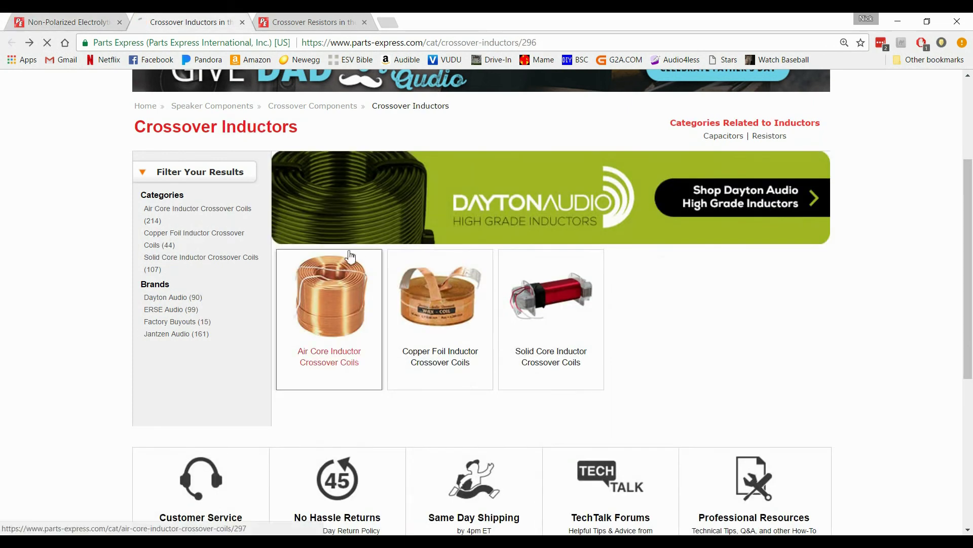
pyautogui.click(352, 360)
pyautogui.hotkey('ctrl', 'Tab')
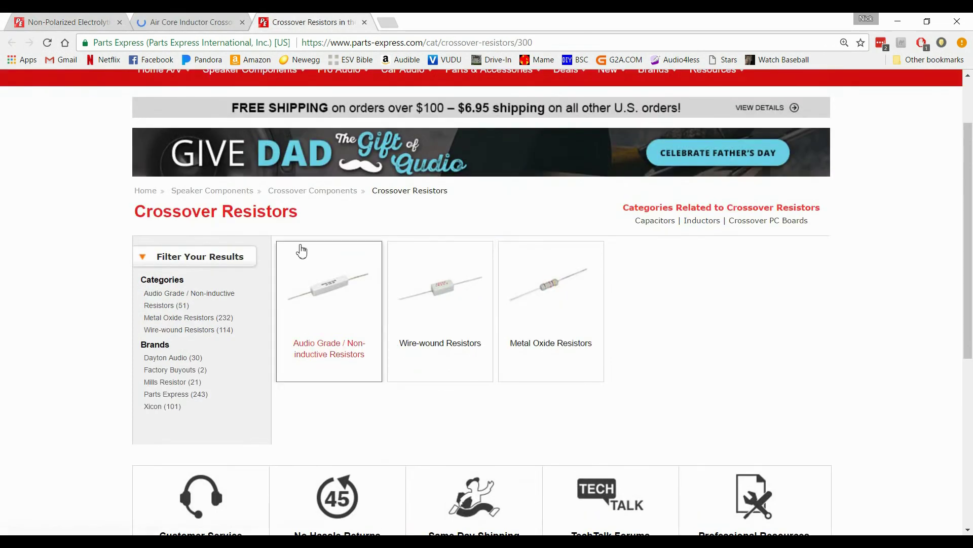
pyautogui.hotkey('ctrl', 'shift', 'Tab')
# Show all inductance values in the filter and scroll through the coils near 0.5 mH
pyautogui.scroll(-5, 463, 269)
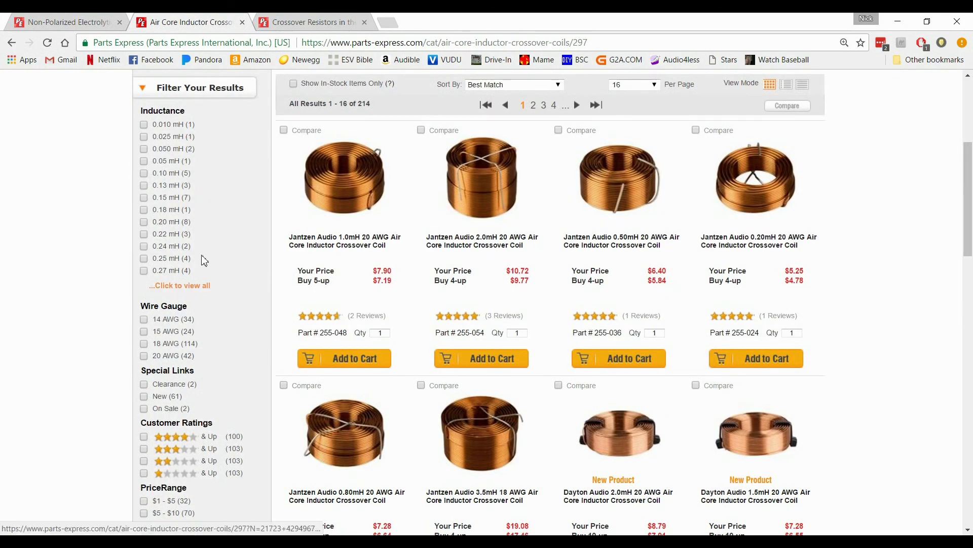
pyautogui.click(193, 286)
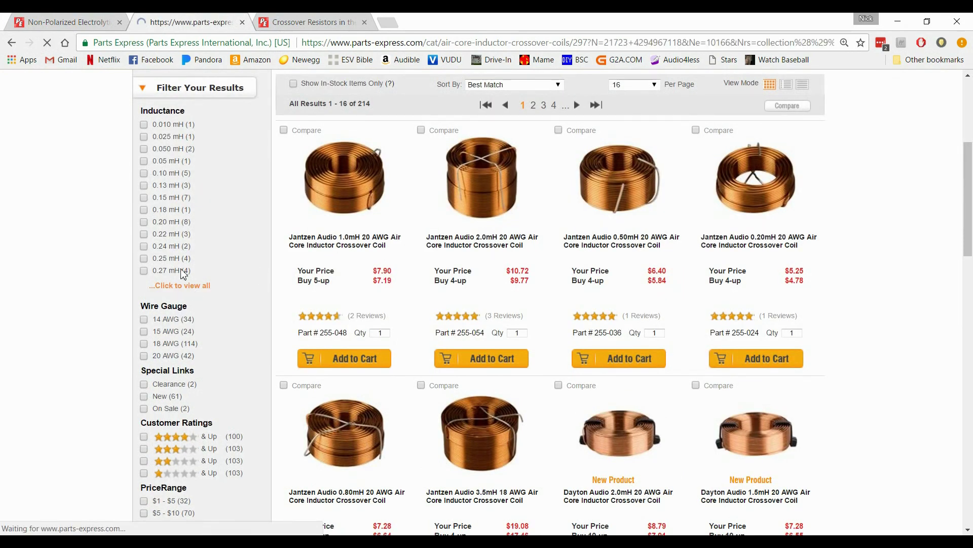
pyautogui.scroll(-6, 183, 279)
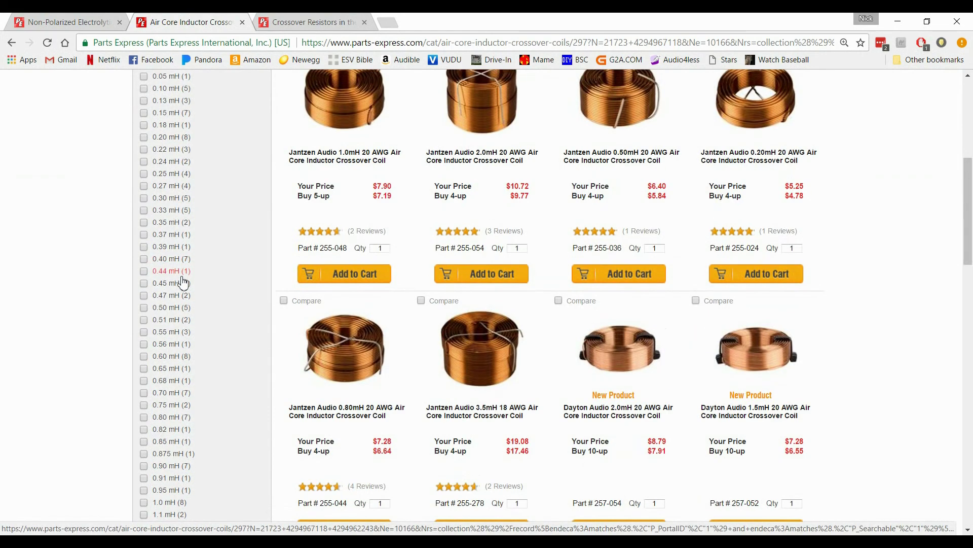
pyautogui.scroll(-2, 184, 283)
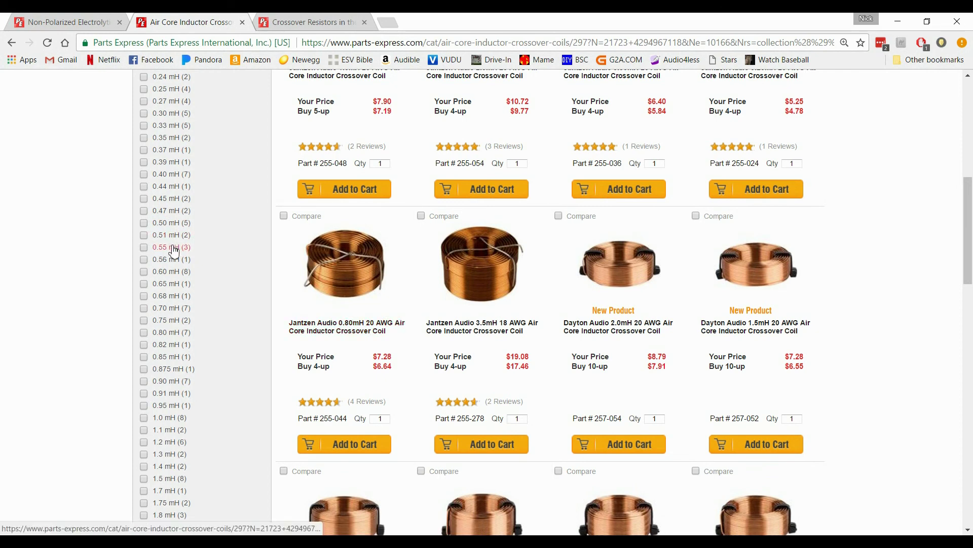
pyautogui.scroll(3, 177, 247)
pyautogui.scroll(-2, 211, 319)
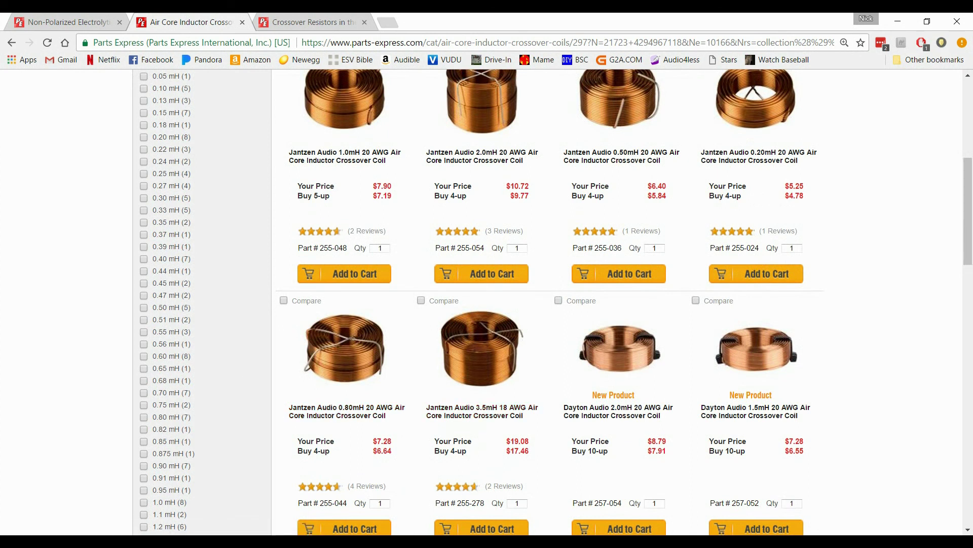
# In the workbook, enter 0.51 and then 0.53 mH as the L2 inductor value in D47
pyautogui.hotkey('alt', 'Tab')
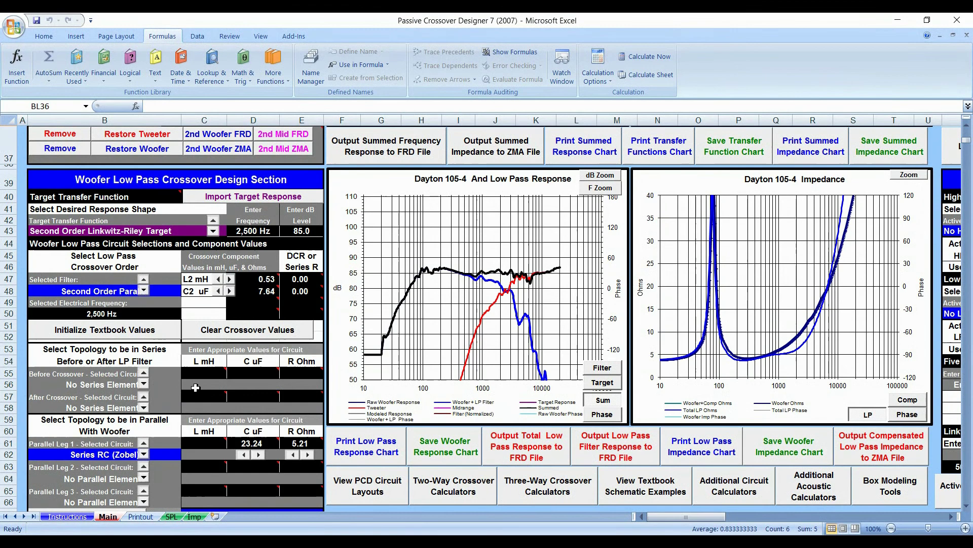
pyautogui.click(268, 281)
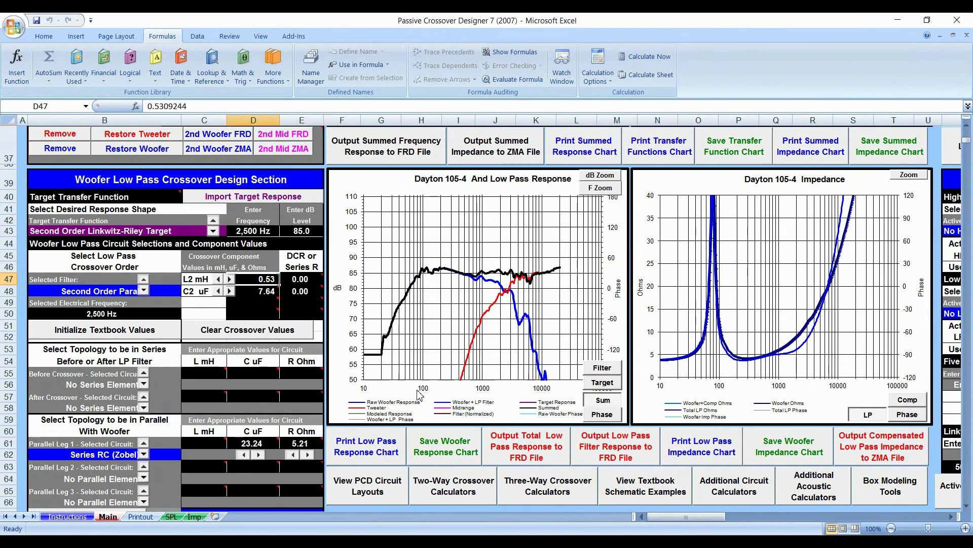
pyautogui.write('.51')
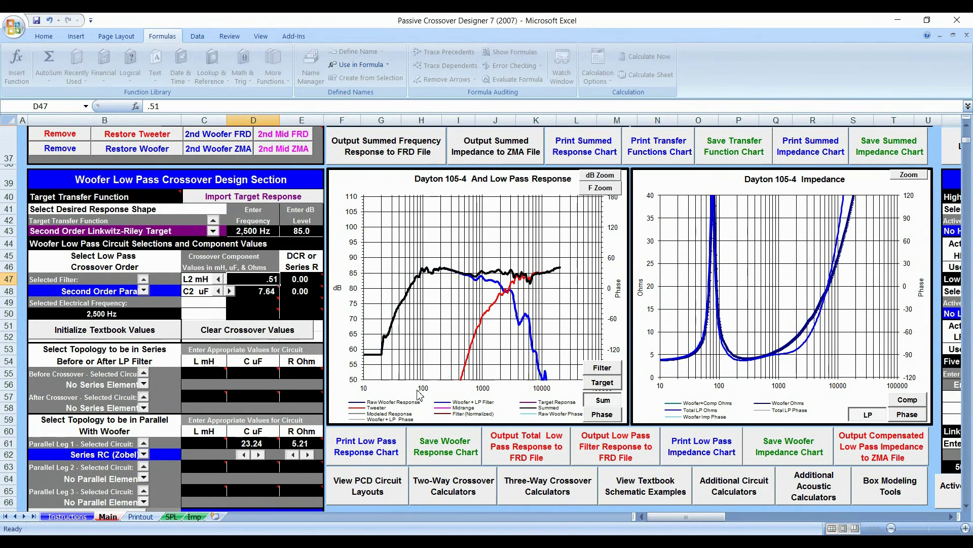
pyautogui.press('Return')
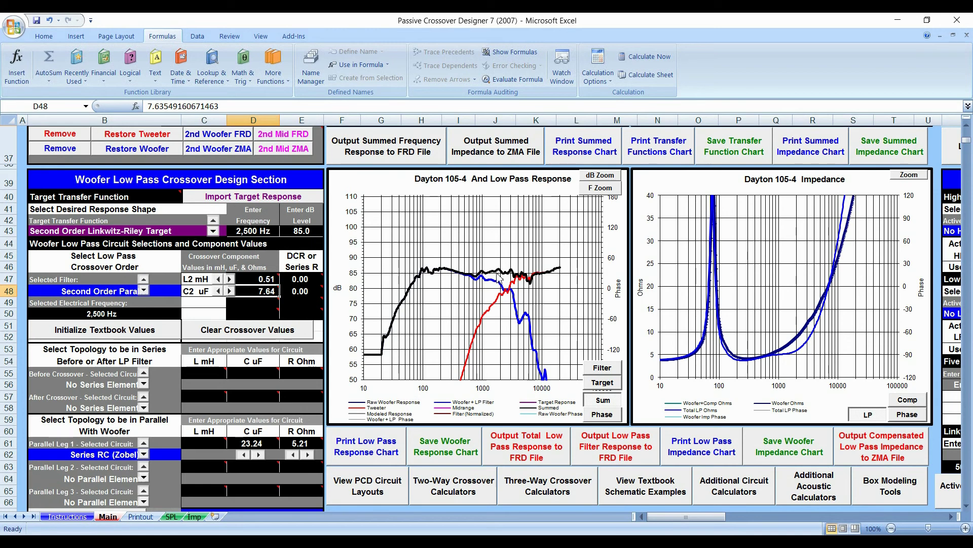
pyautogui.press('Up')
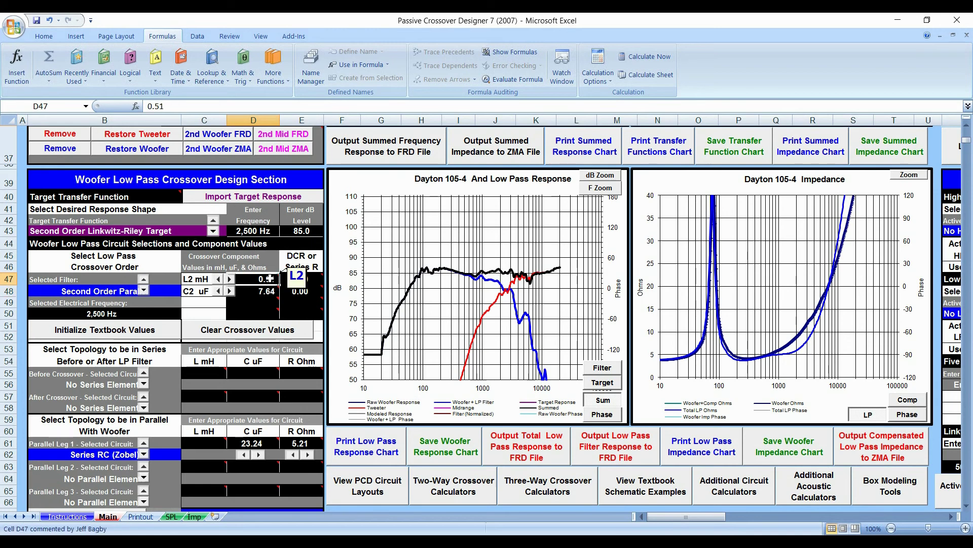
pyautogui.write('0.53')
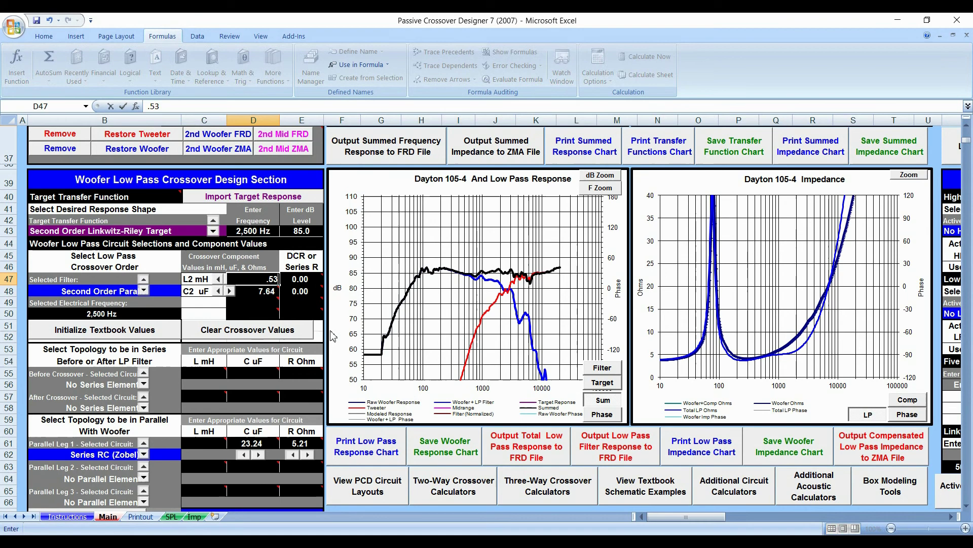
pyautogui.press('Return')
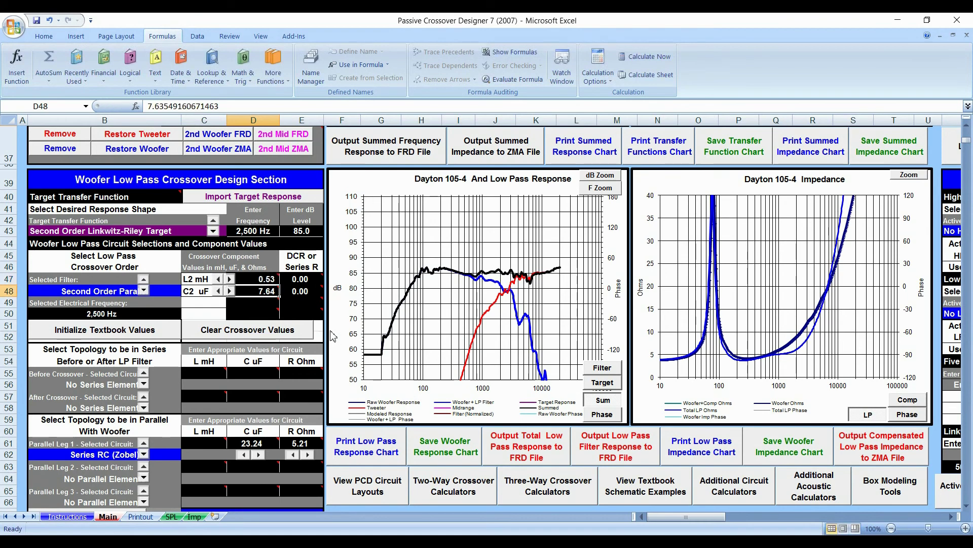
# Try 0.51 and 0.55 mH for L2, settling back on 0.51 mH
pyautogui.click(263, 280)
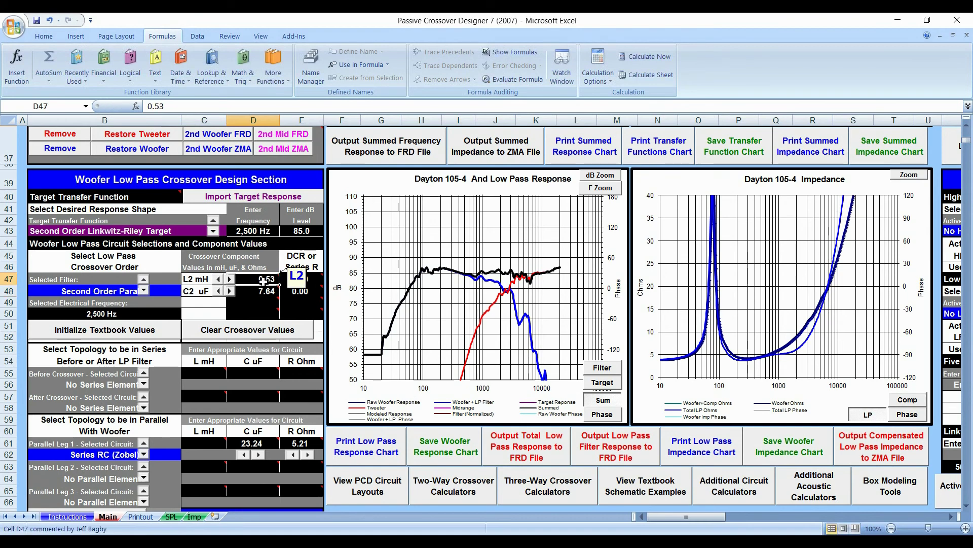
pyautogui.write('0.51')
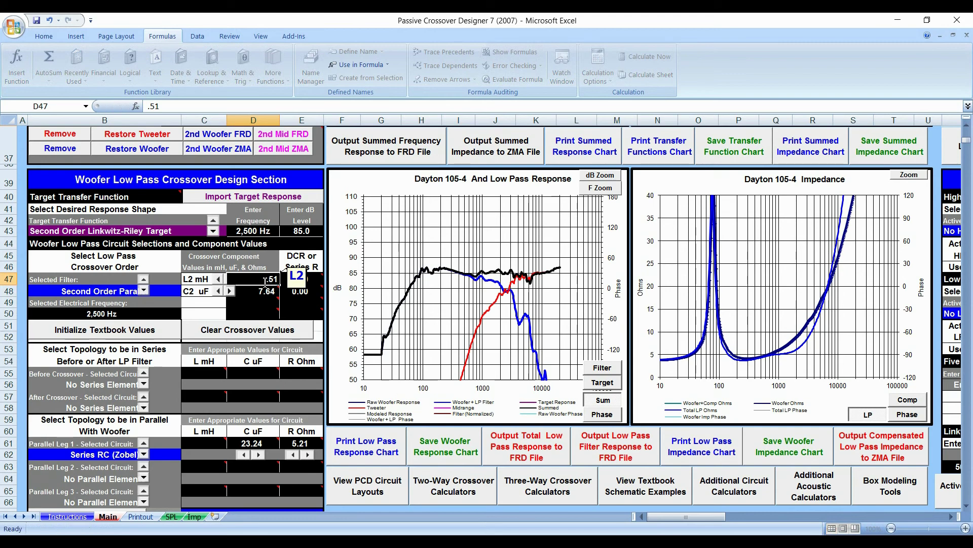
pyautogui.press('Return')
pyautogui.click(263, 280)
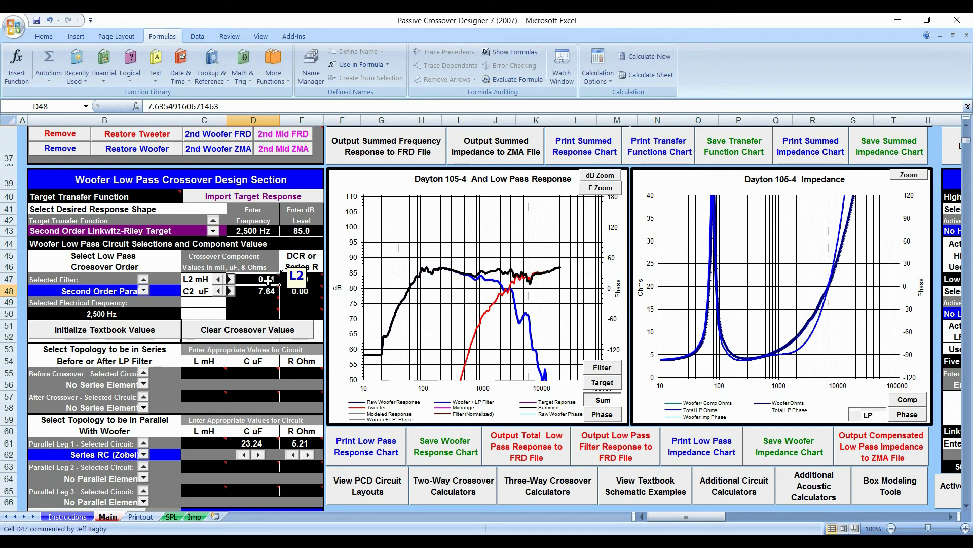
pyautogui.write('.55')
pyautogui.press('Return')
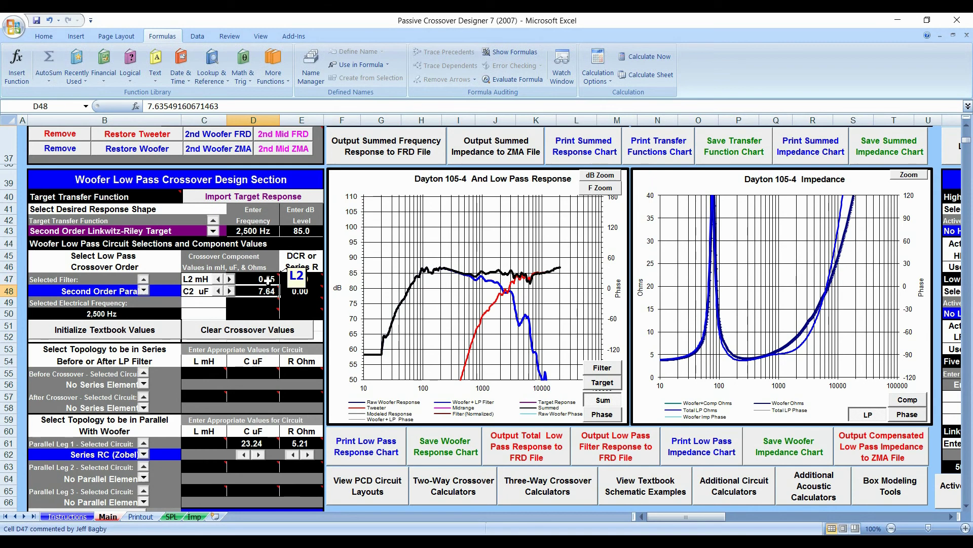
pyautogui.click(271, 279)
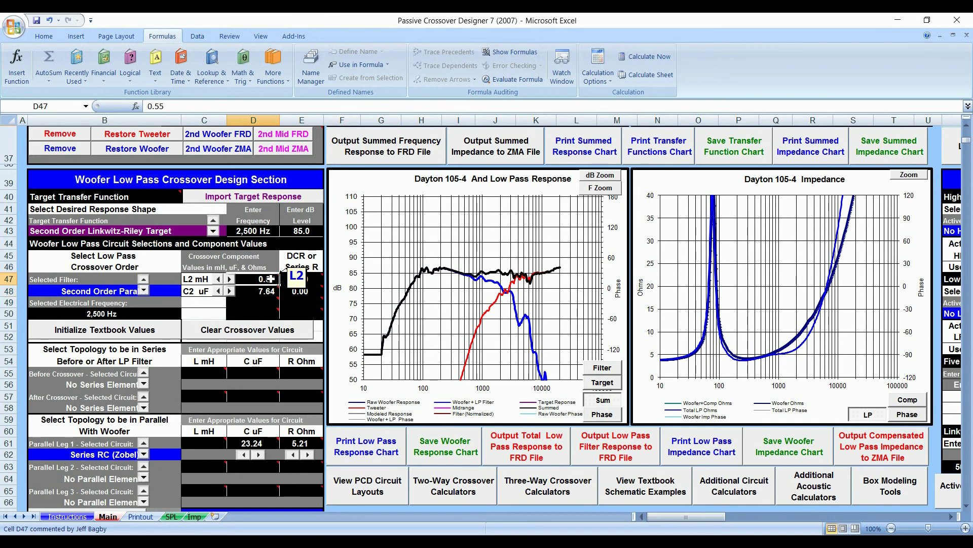
pyautogui.write('.51')
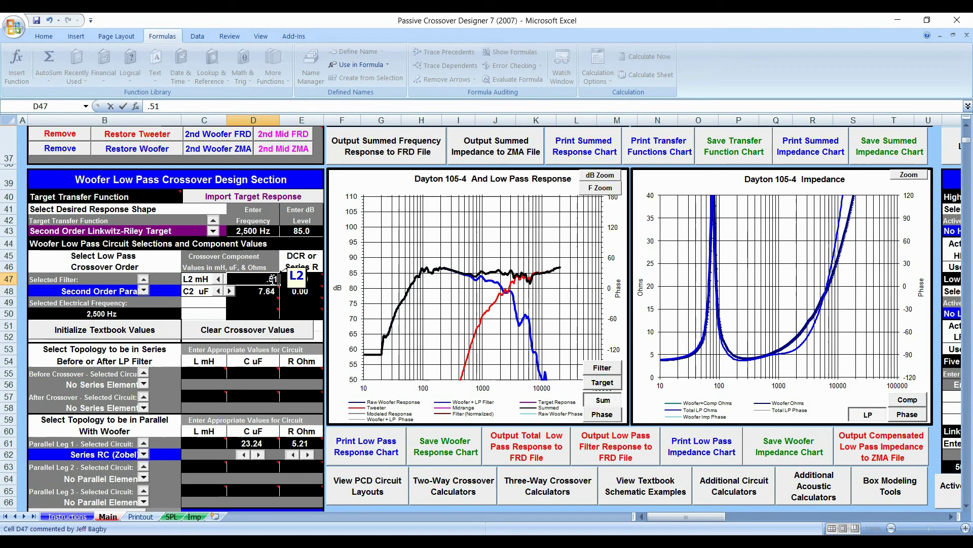
pyautogui.press('Return')
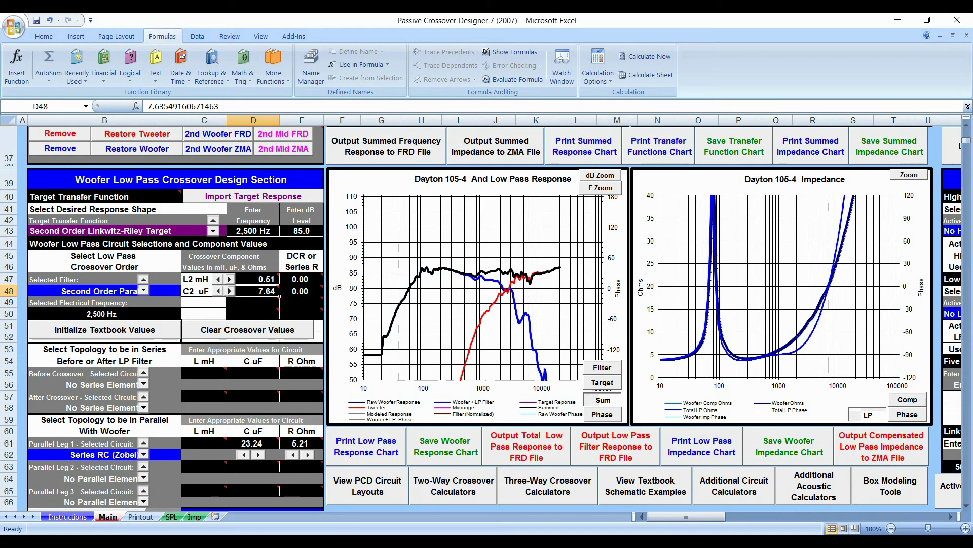
# Switch to the browser and scroll the Non-Polarized Electrolytic Capacitors listings
pyautogui.hotkey('alt', 'Tab')
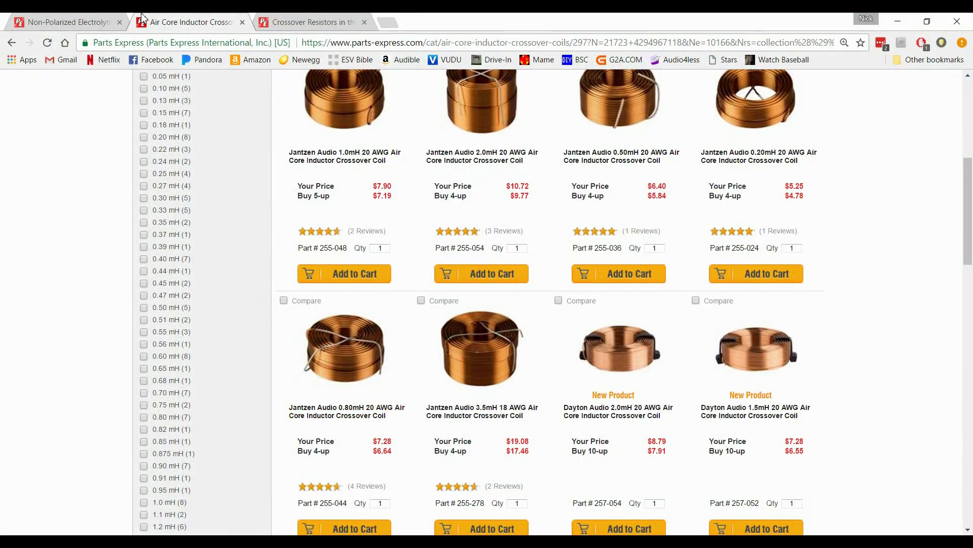
pyautogui.click(87, 18)
pyautogui.scroll(-3, 91, 239)
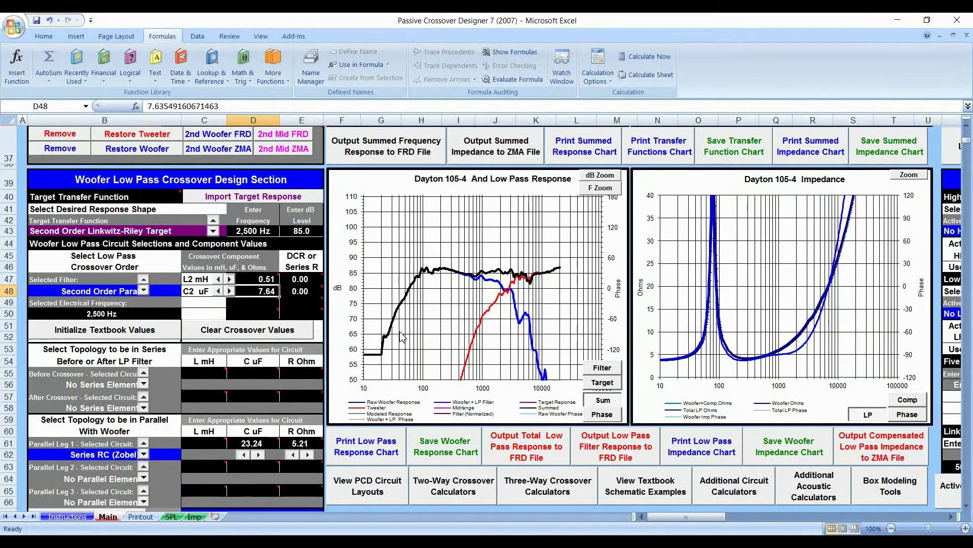
# Set C2 in D48 to 8 uF, and return L2 to 0.51 mH after testing 0.55
pyautogui.write('8')
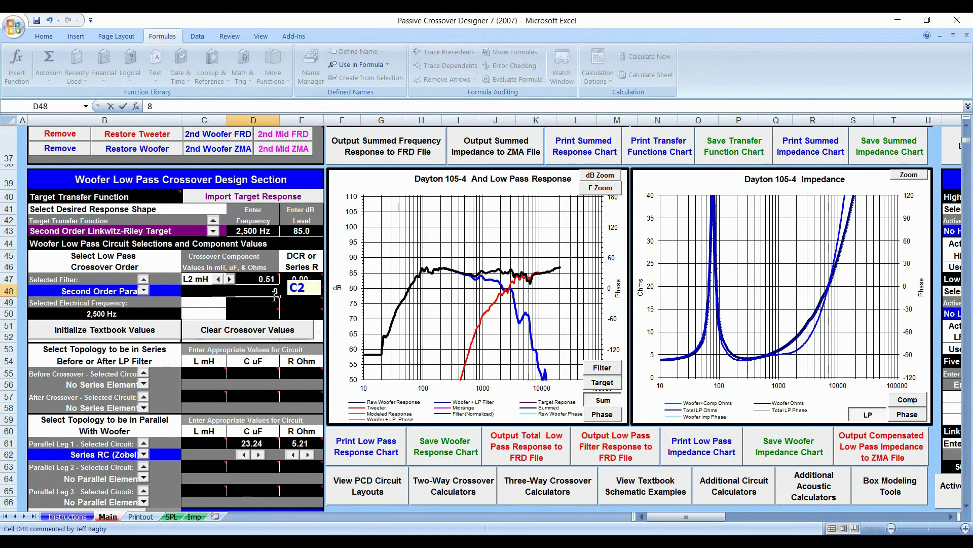
pyautogui.press('Return')
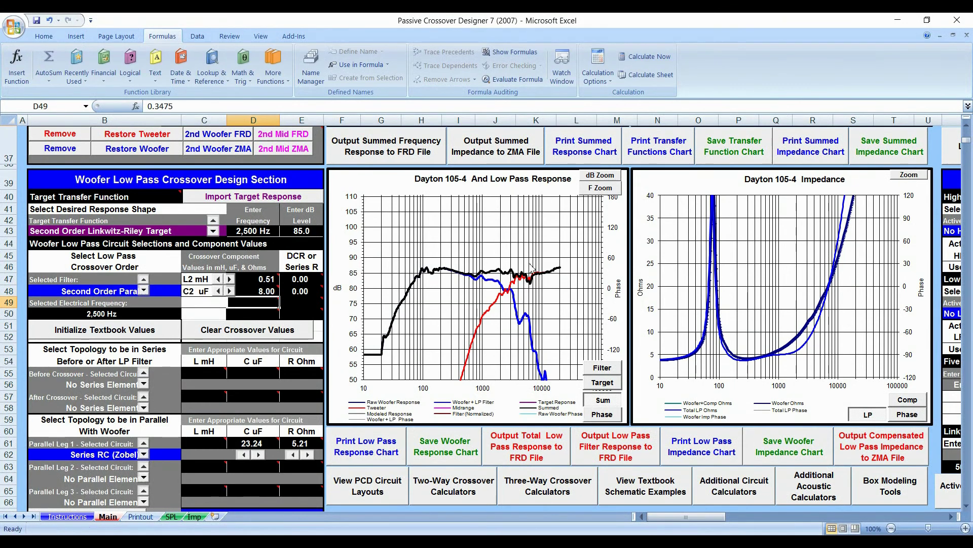
pyautogui.click(267, 278)
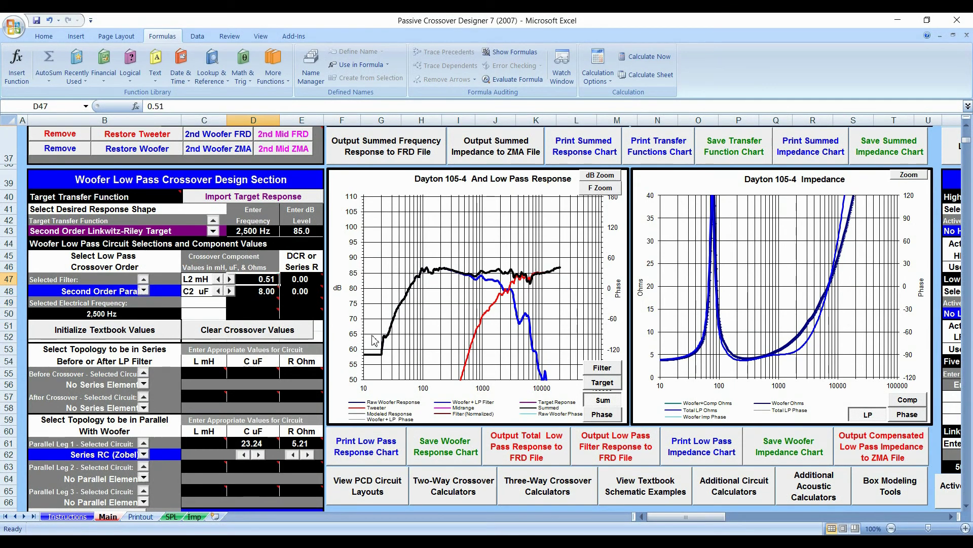
pyautogui.write('0.55')
pyautogui.press('Return')
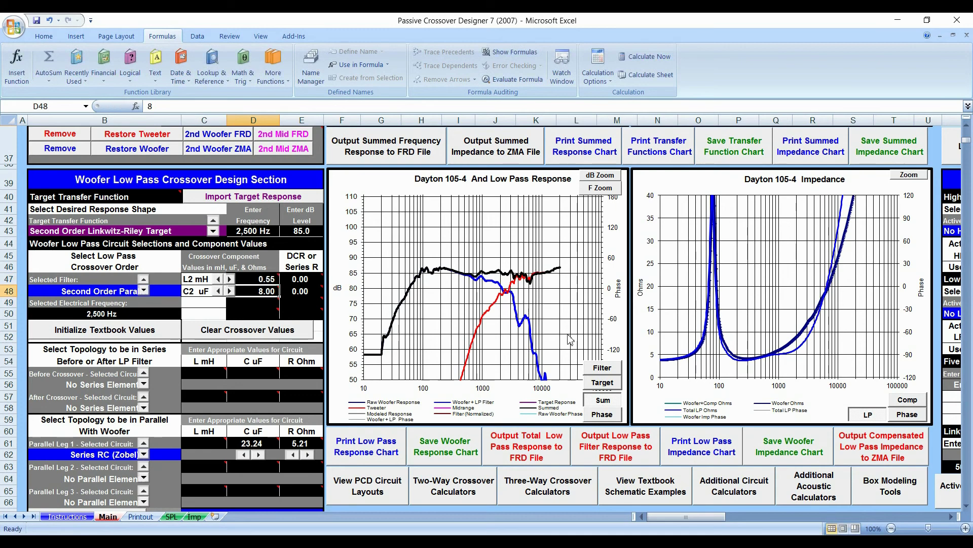
pyautogui.click(269, 279)
pyautogui.write('.')
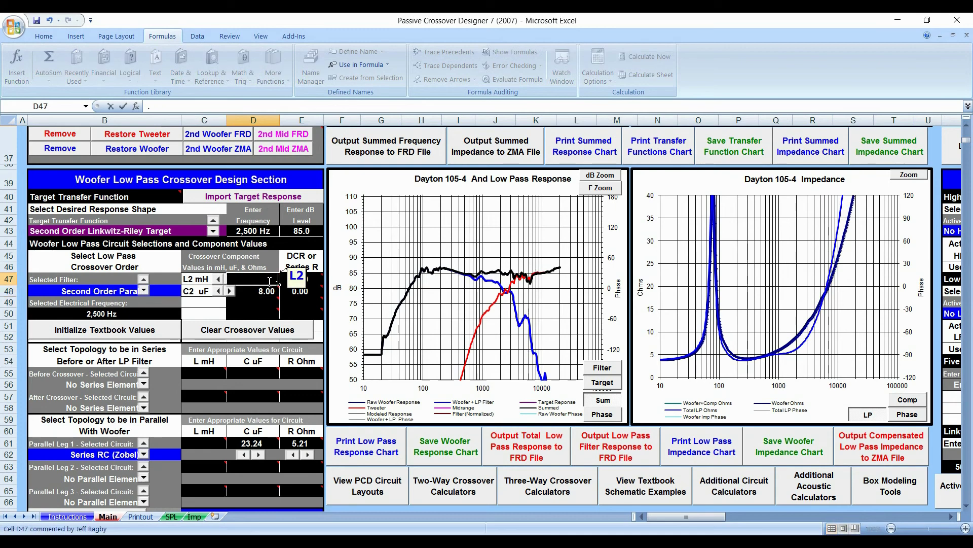
pyautogui.write('51')
pyautogui.press('Return')
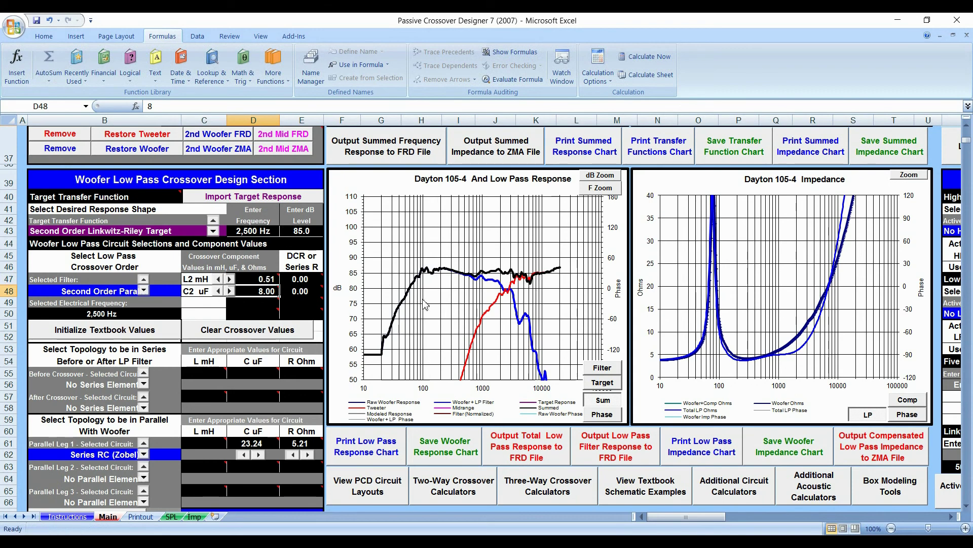
# Set the Zobel resistor in E61 to 5 ohms after briefly trying 5.5
pyautogui.scroll(-1, 264, 367)
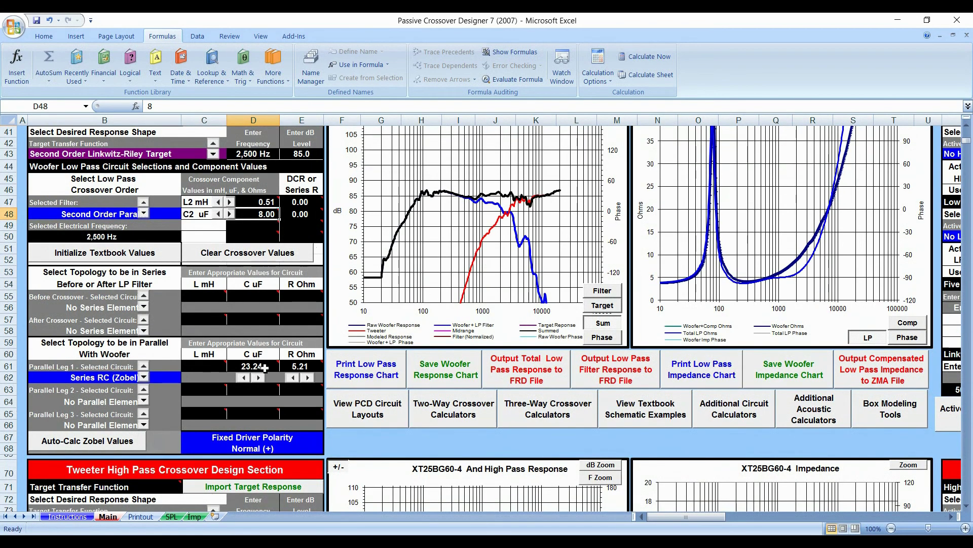
pyautogui.moveTo(305, 365)
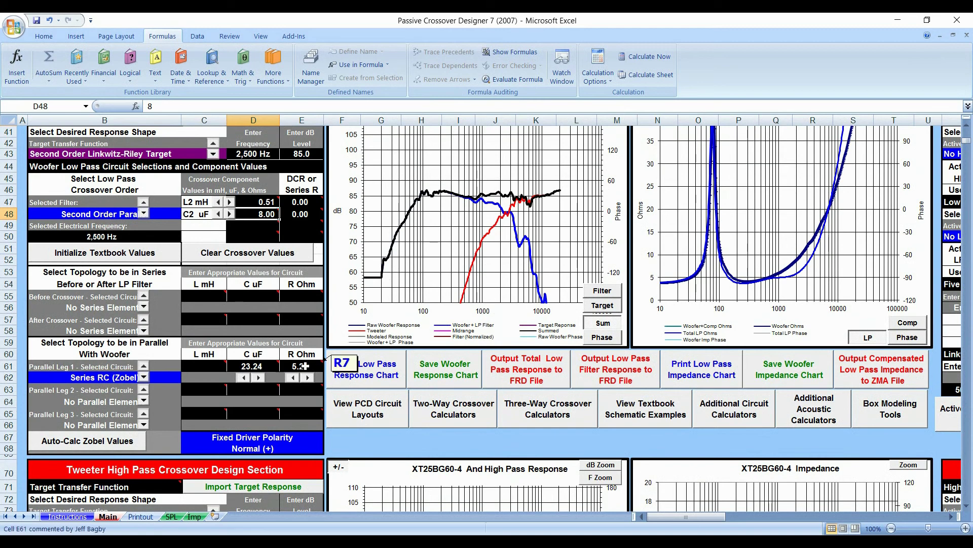
pyautogui.click(305, 366)
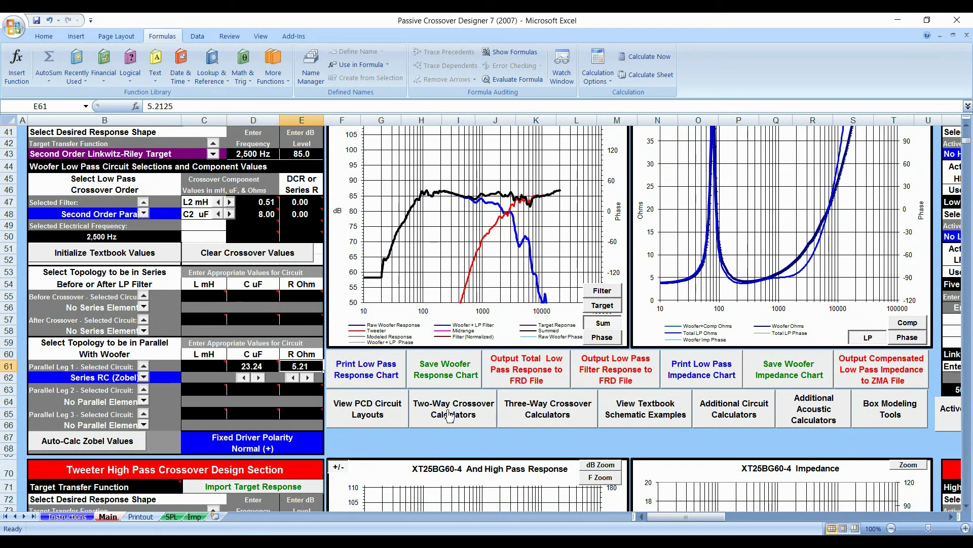
pyautogui.write('5')
pyautogui.press('Return')
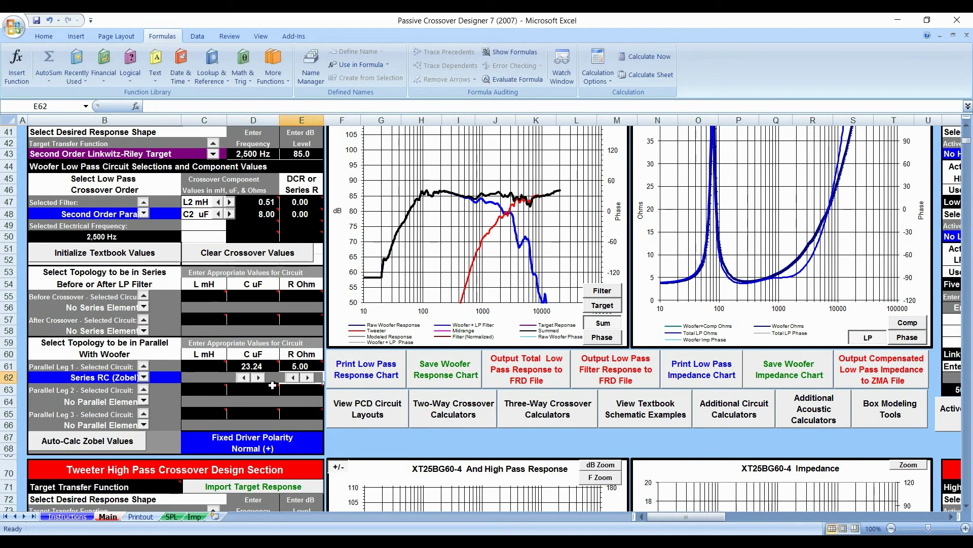
pyautogui.click(300, 367)
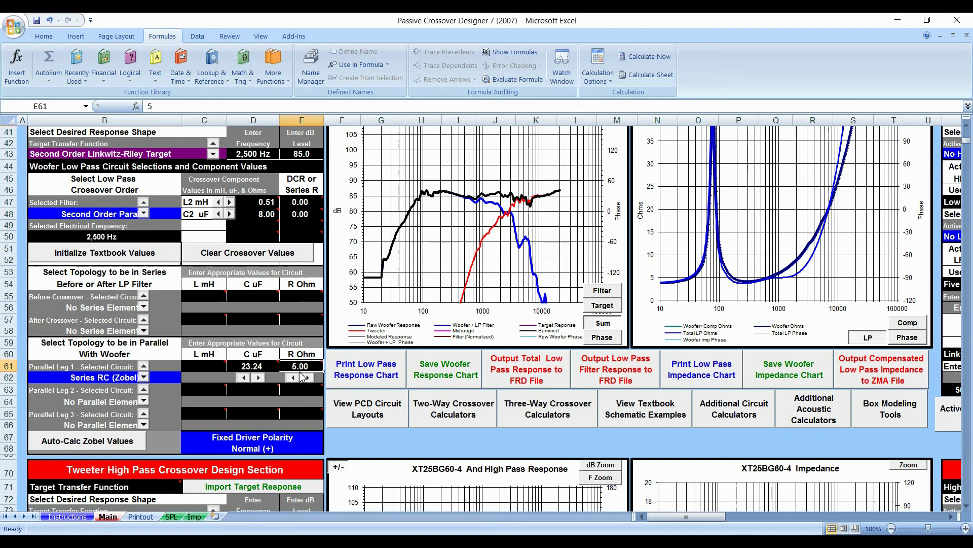
pyautogui.write('5.5')
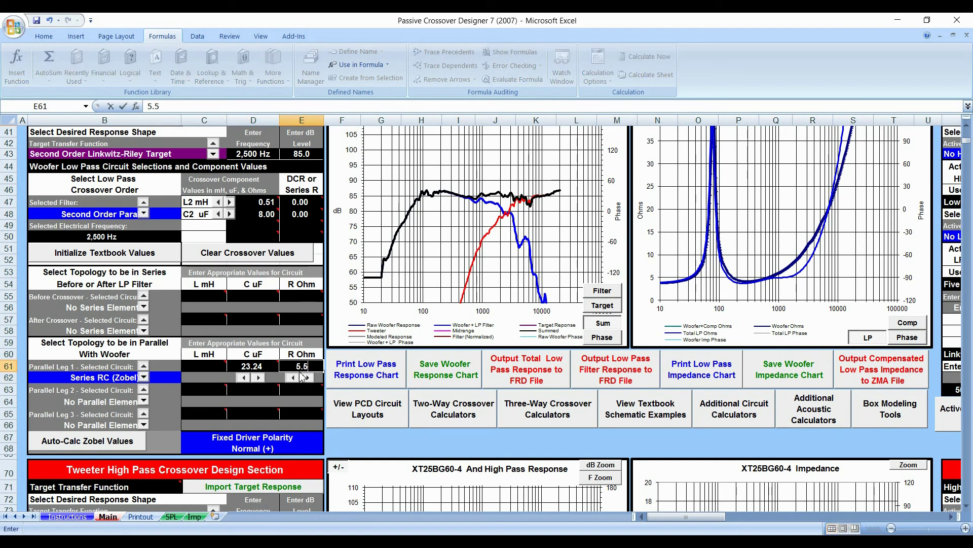
pyautogui.press('Return')
pyautogui.click(304, 366)
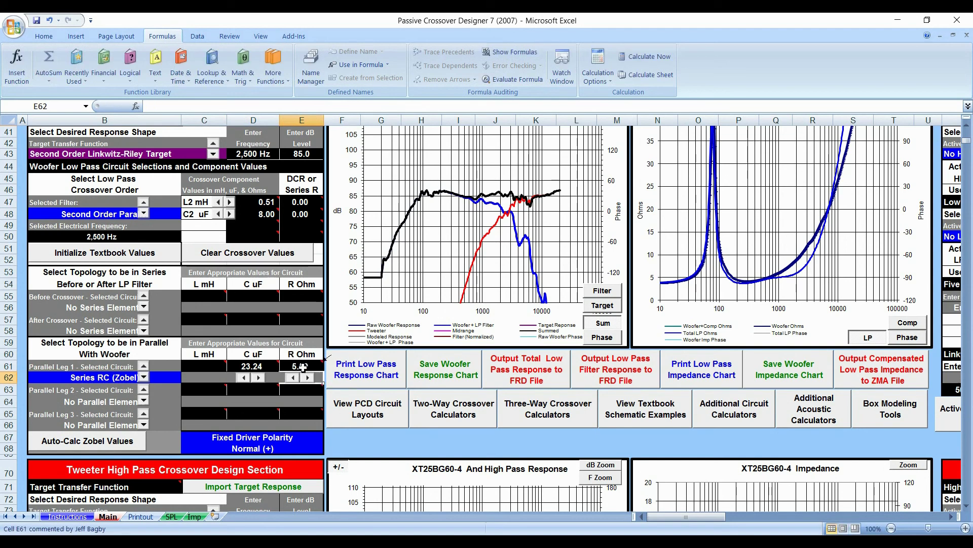
pyautogui.write('5')
pyautogui.press('Return')
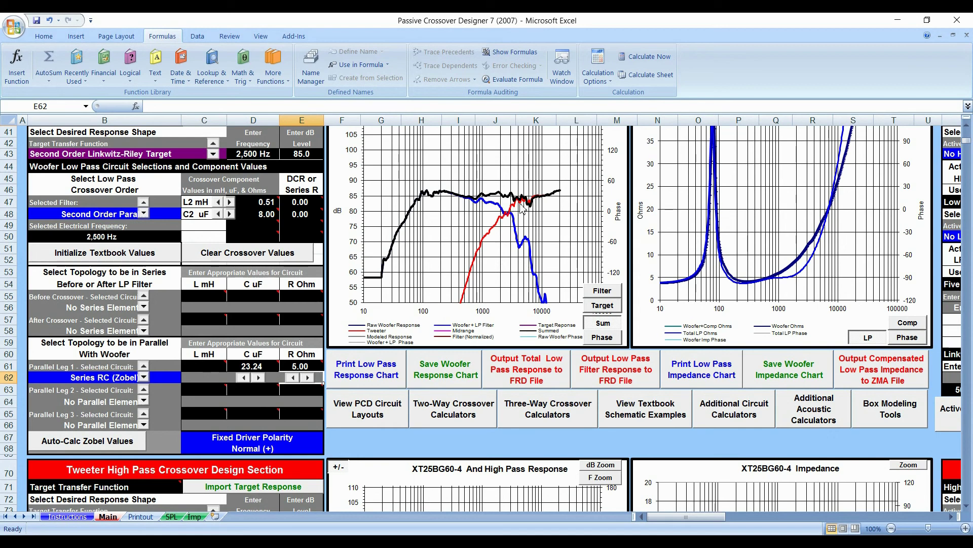
# Set the Zobel capacitor in D61 to 23 uF and scroll back to the Woofer section
pyautogui.click(266, 370)
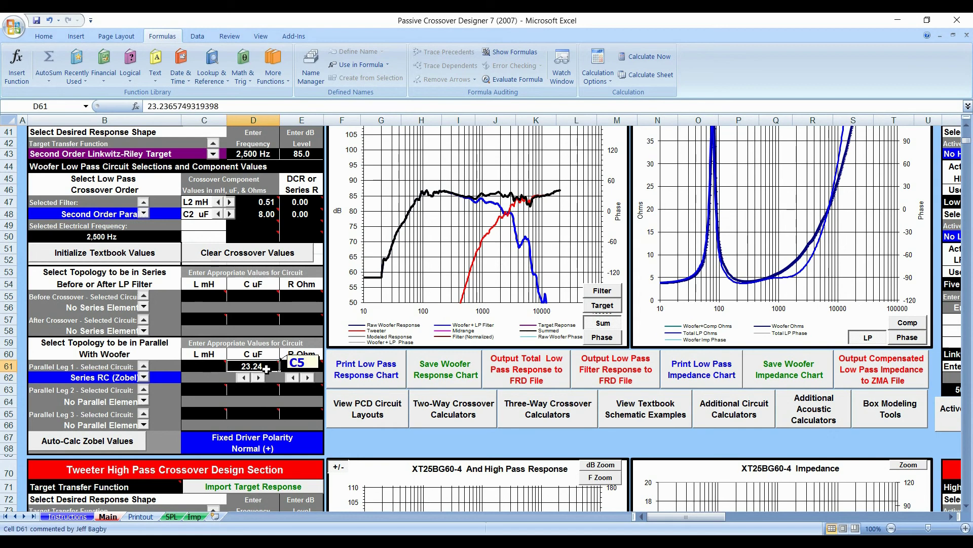
pyautogui.write('23')
pyautogui.press('Return')
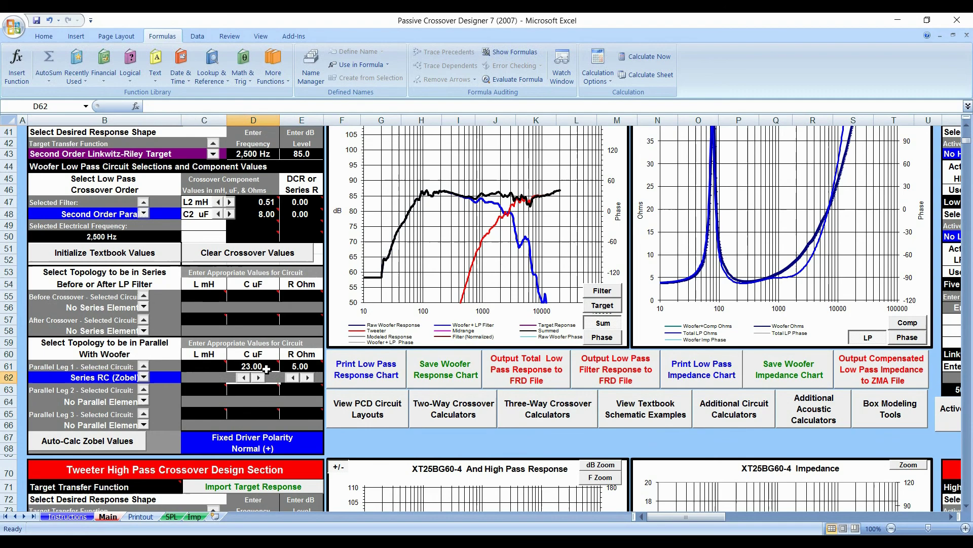
pyautogui.scroll(-3, 437, 210)
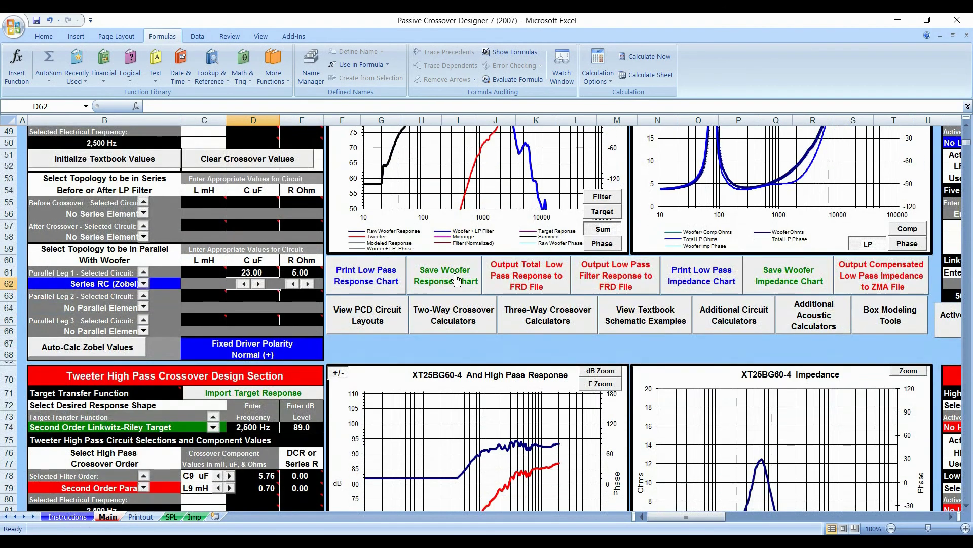
pyautogui.scroll(-3, 437, 210)
pyautogui.scroll(6, 375, 260)
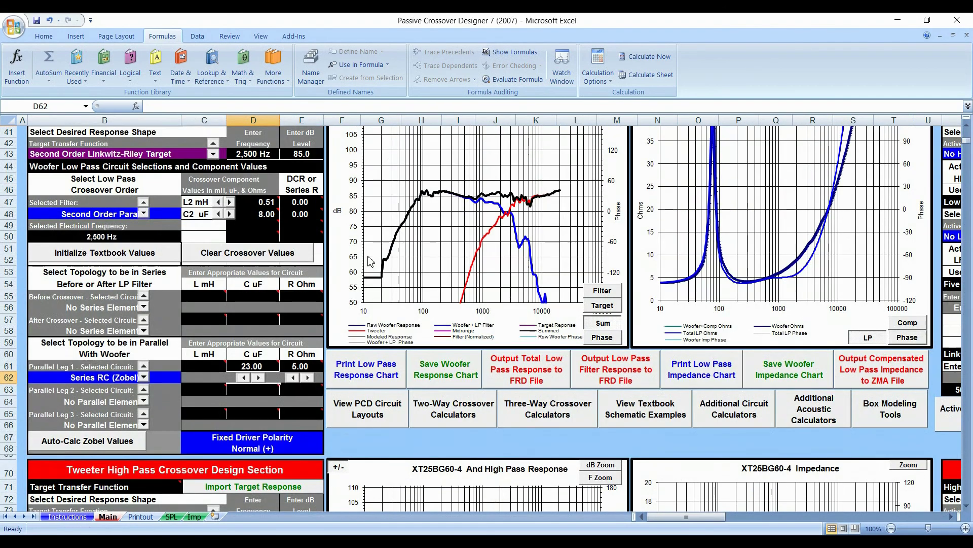
pyautogui.scroll(2, 375, 261)
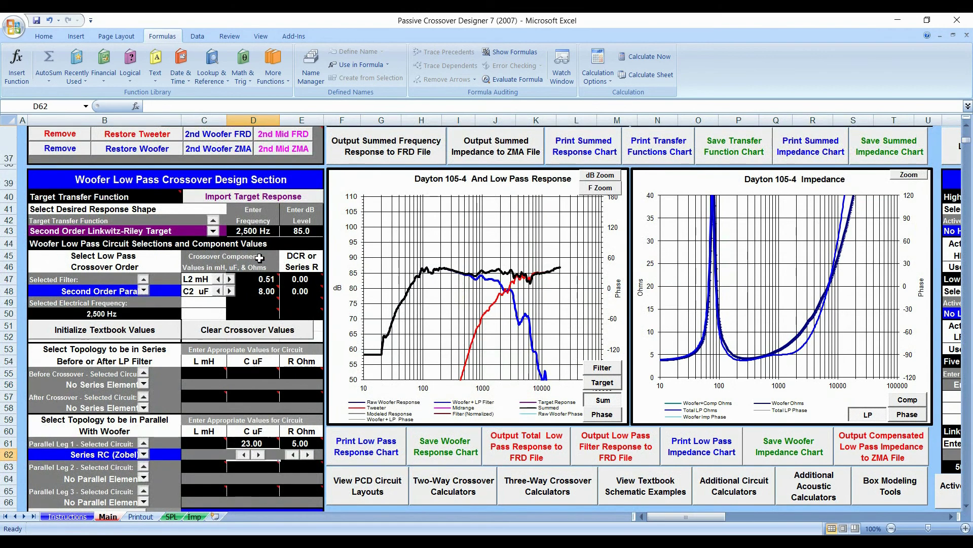
# Check the comment on the L2 inductor value in cell D47
pyautogui.moveTo(263, 279)
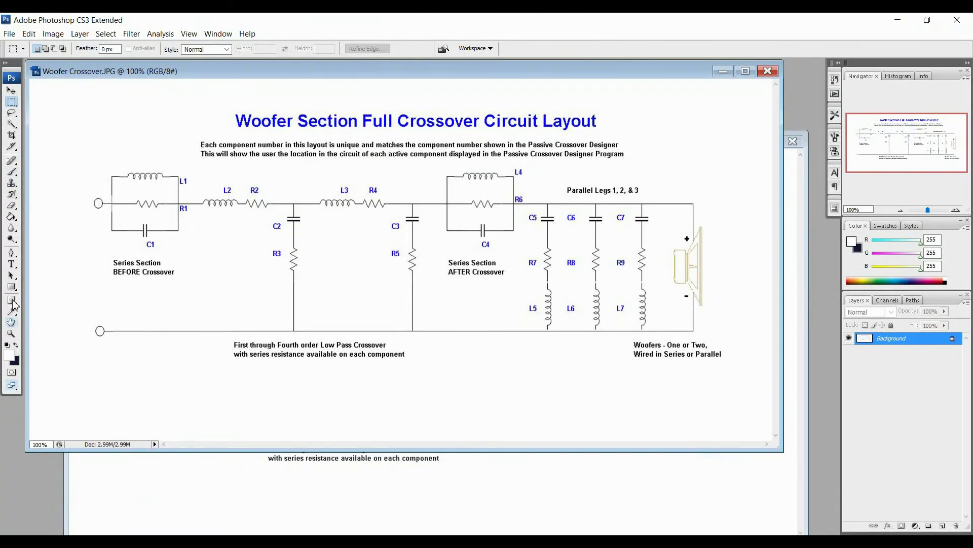
# Add a '.52' text label and move it onto inductor L2
pyautogui.click(12, 263)
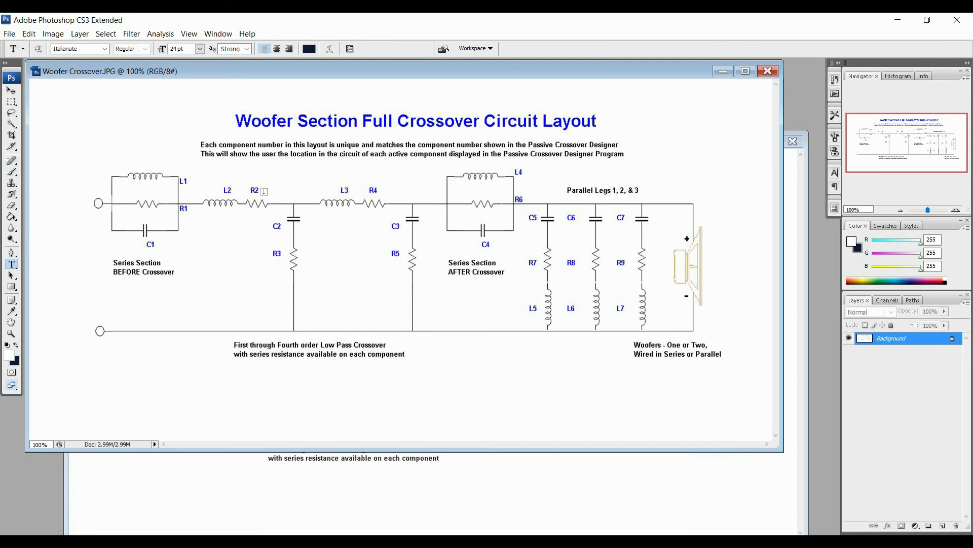
pyautogui.moveTo(267, 189); pyautogui.dragTo(199, 173)
pyautogui.write('52')
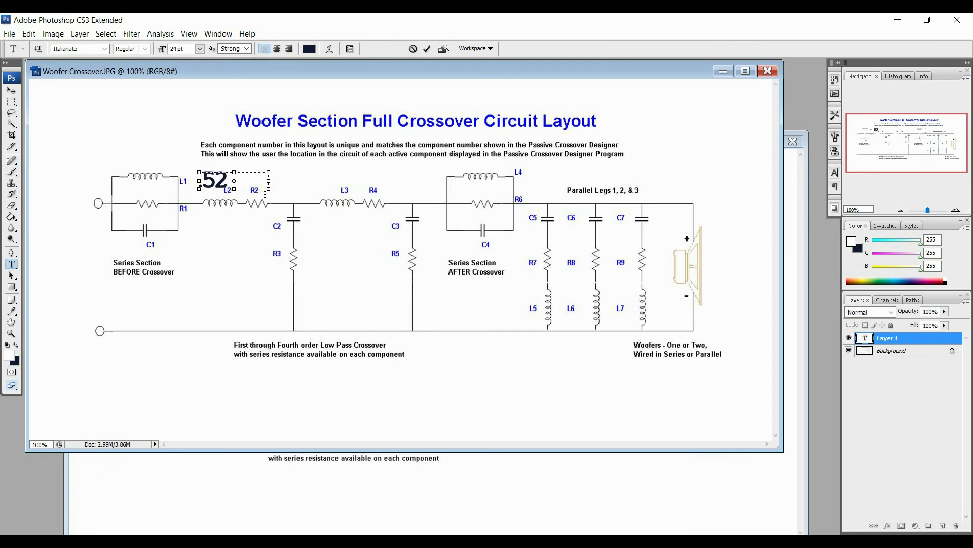
pyautogui.hotkey('ctrl', 'Return')
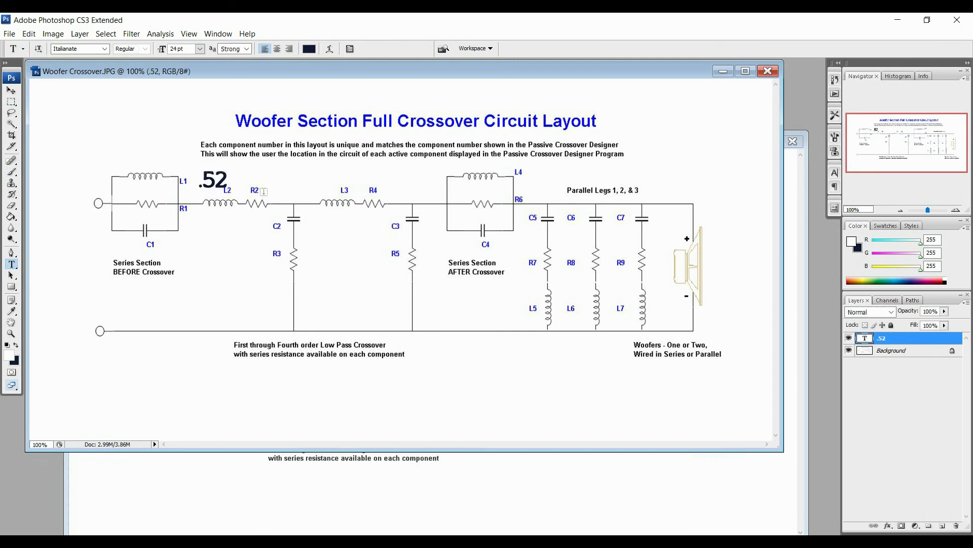
pyautogui.click(11, 90)
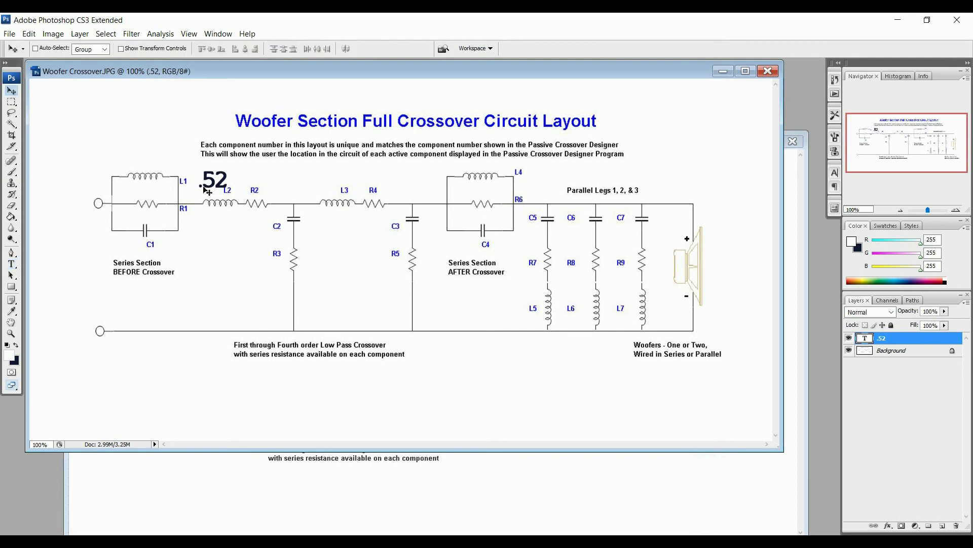
pyautogui.moveTo(216, 184); pyautogui.dragTo(222, 207)
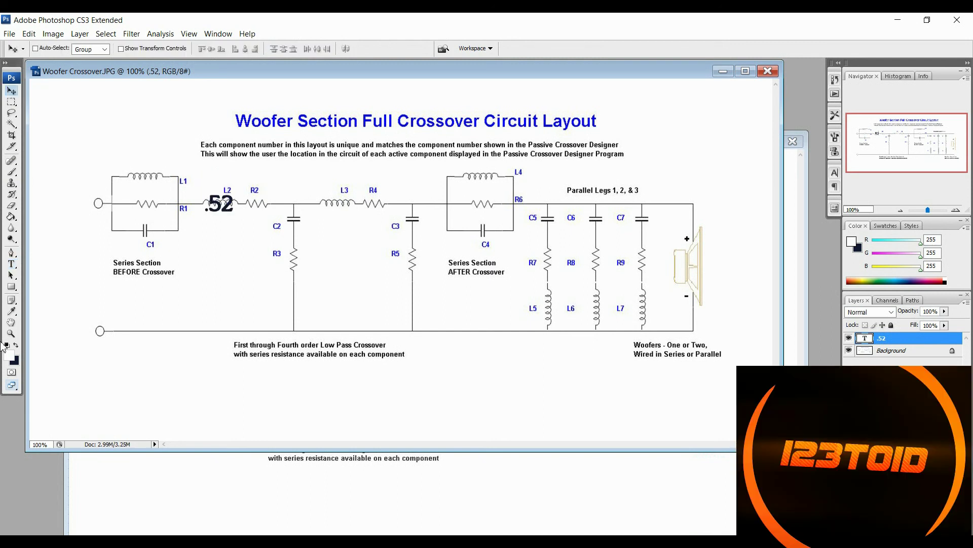
# Colour the .52 label text bright red
pyautogui.click(11, 263)
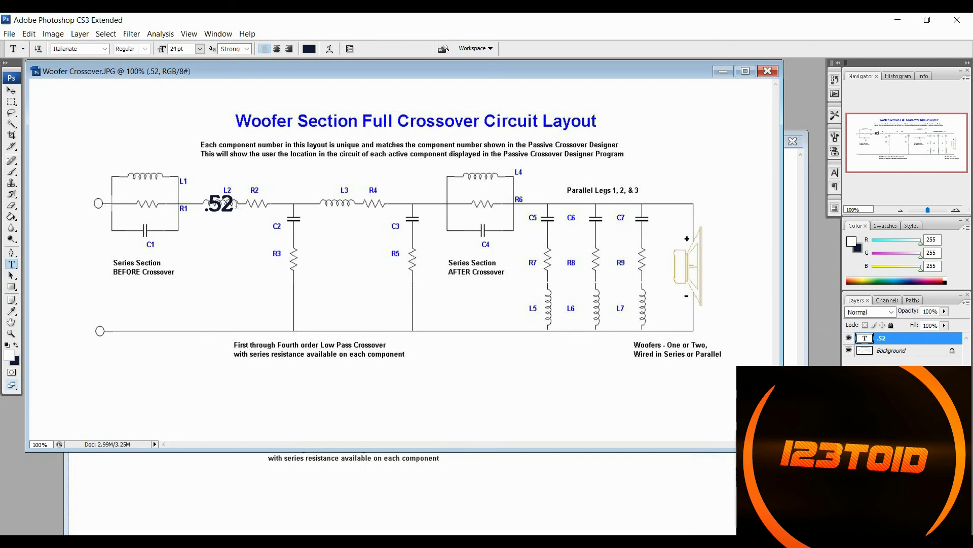
pyautogui.moveTo(235, 205); pyautogui.dragTo(186, 203)
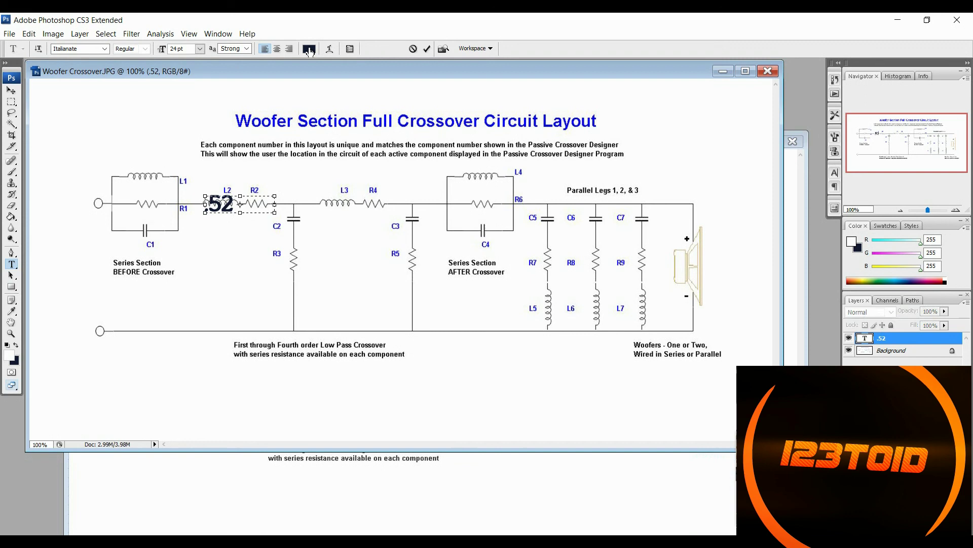
pyautogui.click(310, 48)
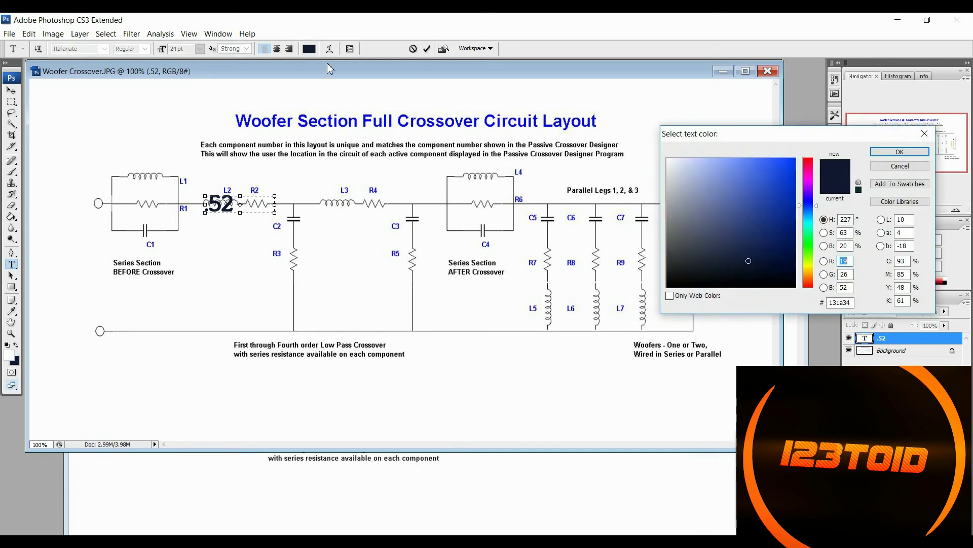
pyautogui.click(808, 160)
pyautogui.click(895, 165)
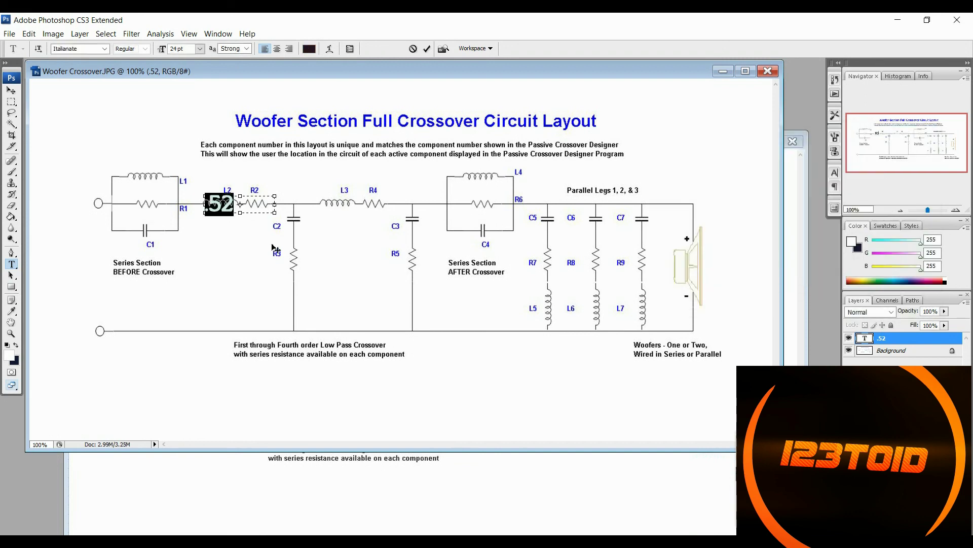
pyautogui.click(310, 49)
pyautogui.click(795, 159)
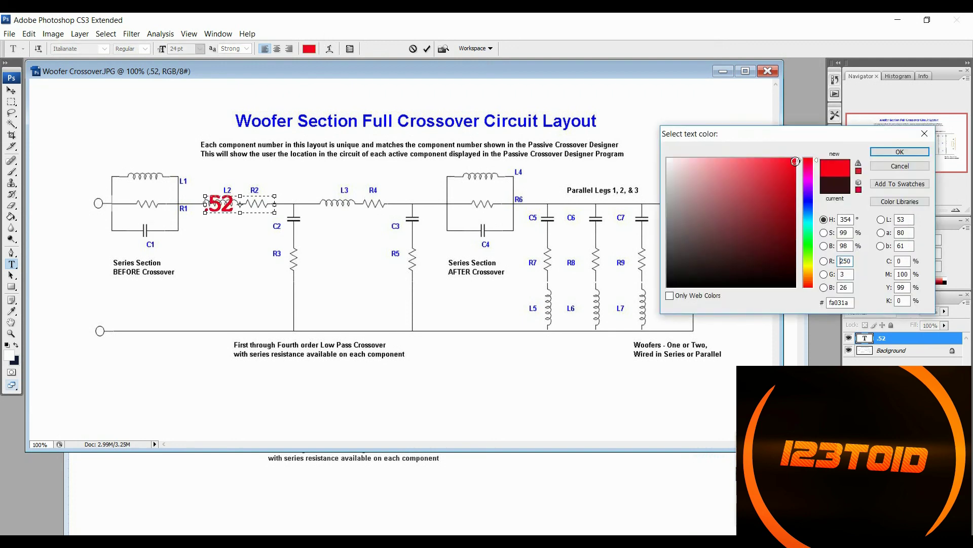
pyautogui.click(905, 157)
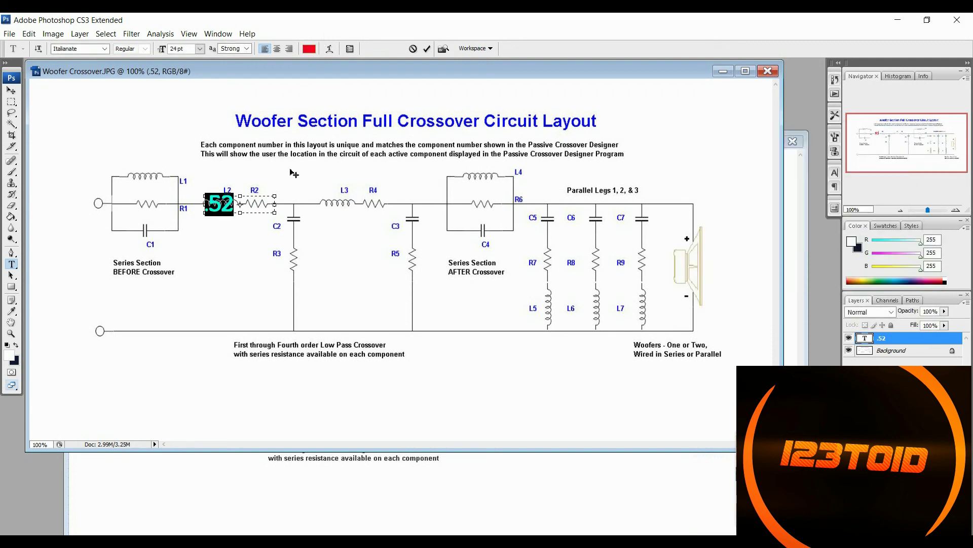
pyautogui.click(261, 209)
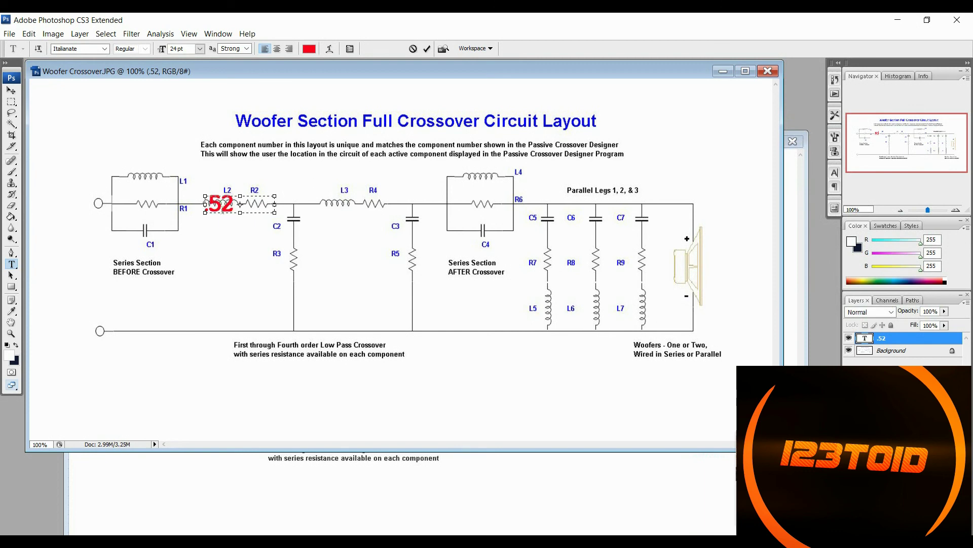
pyautogui.click(12, 92)
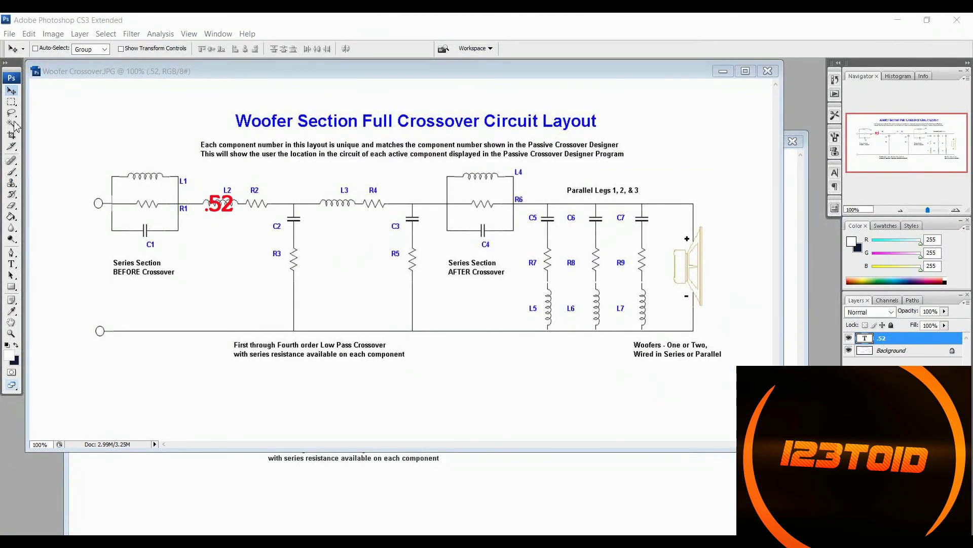
# Nudge the .52 label into place and add an '8' label beside capacitor C2
pyautogui.click(11, 261)
pyautogui.moveTo(291, 223)
pyautogui.mouseDown()
pyautogui.moveTo(310, 237)
pyautogui.moveTo(297, 210)
pyautogui.moveTo(282, 214)
pyautogui.moveTo(305, 236)
pyautogui.mouseUp()
pyautogui.press('t')
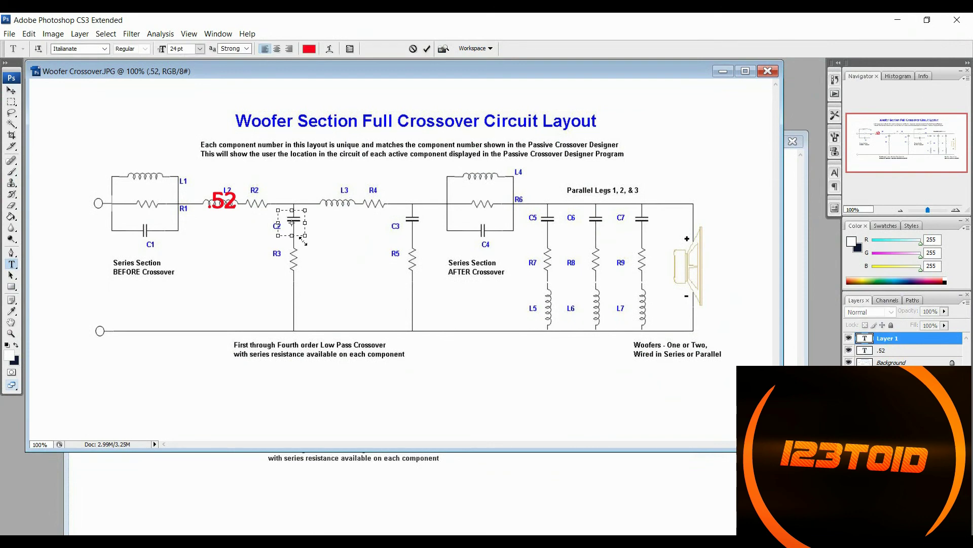
pyautogui.write('8')
pyautogui.hotkey('ctrl', 'Return')
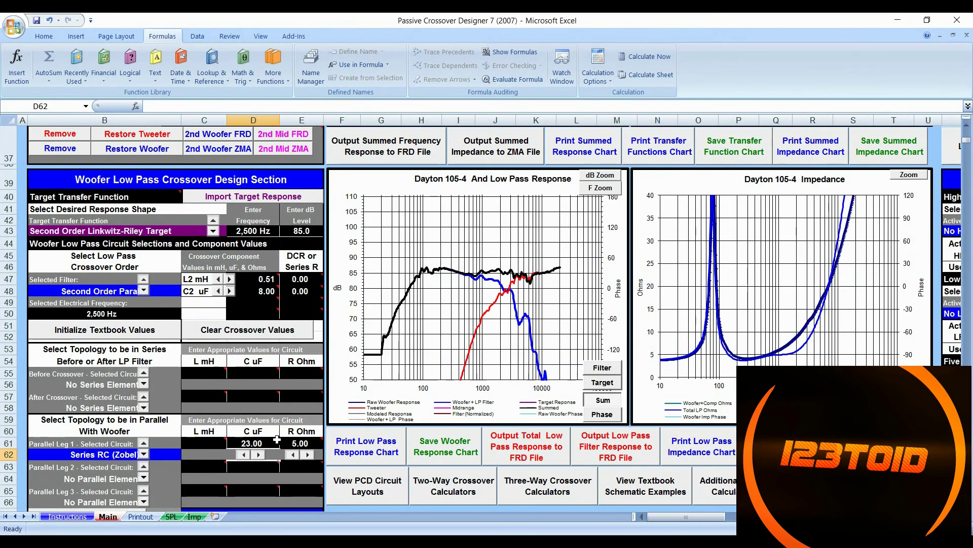
# Read C5's 23.00 value in Excel, then return to Woofer Crossover.JPG in Photoshop
pyautogui.moveTo(250, 445)
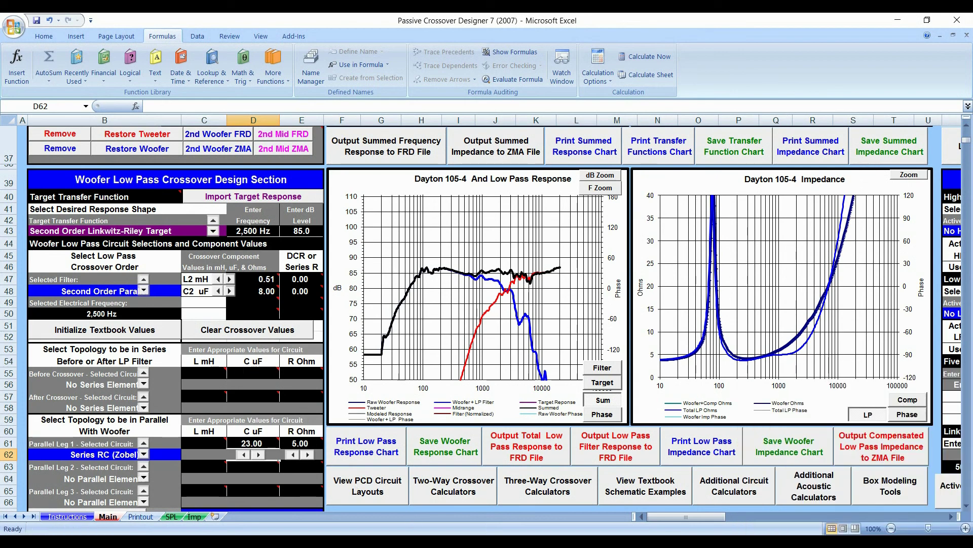
pyautogui.moveTo(421, 542)
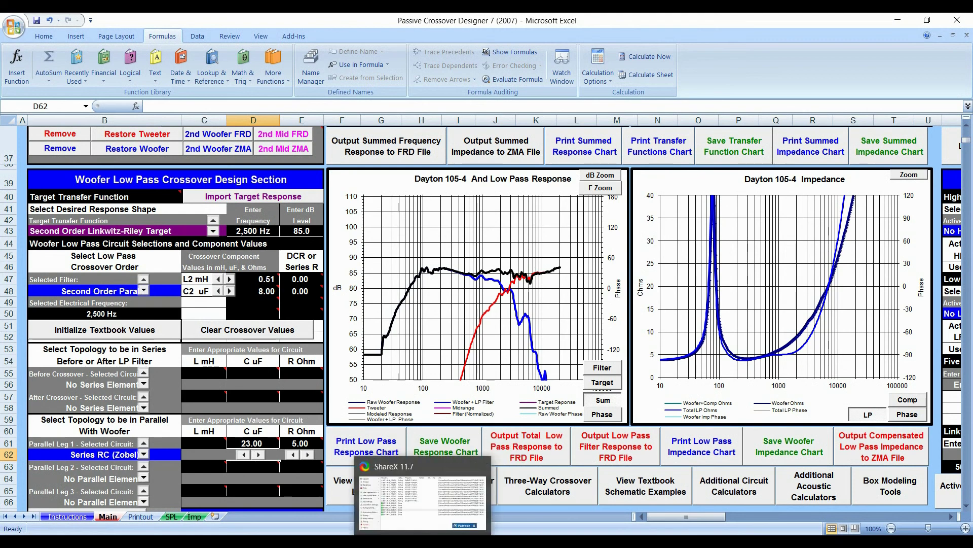
pyautogui.click(446, 495)
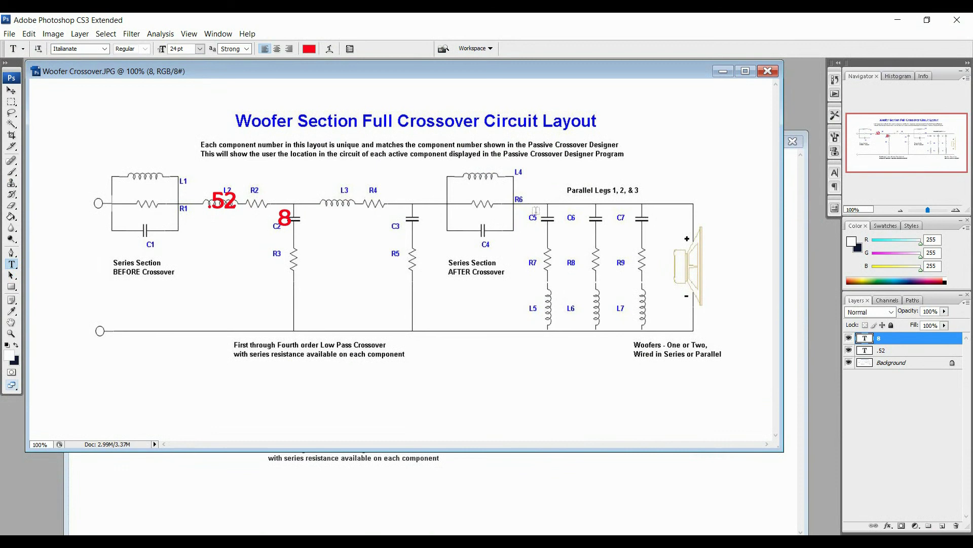
# Add a red 23 text label beside capacitor C5
pyautogui.click(535, 212)
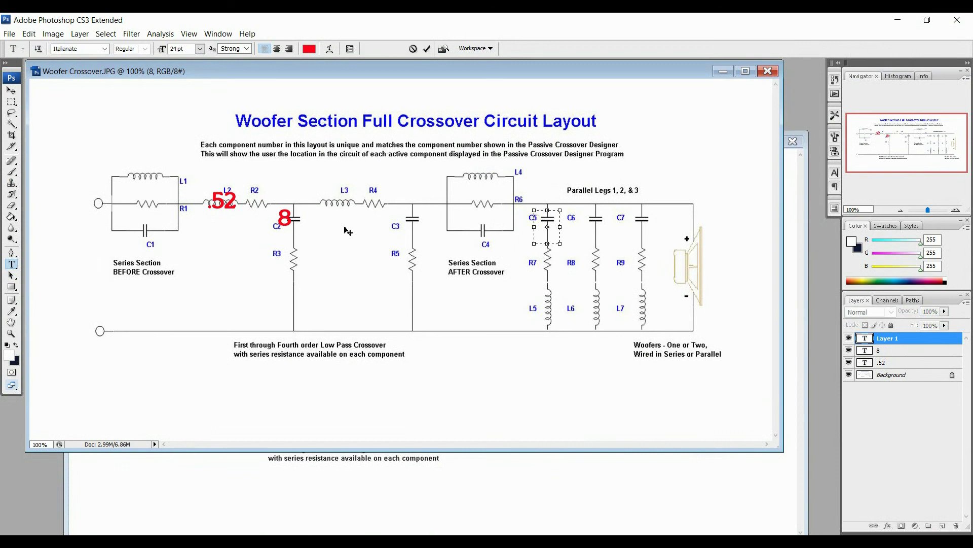
pyautogui.write('23')
pyautogui.click(11, 91)
# Add a red 5 text label beside resistor R7
pyautogui.click(11, 264)
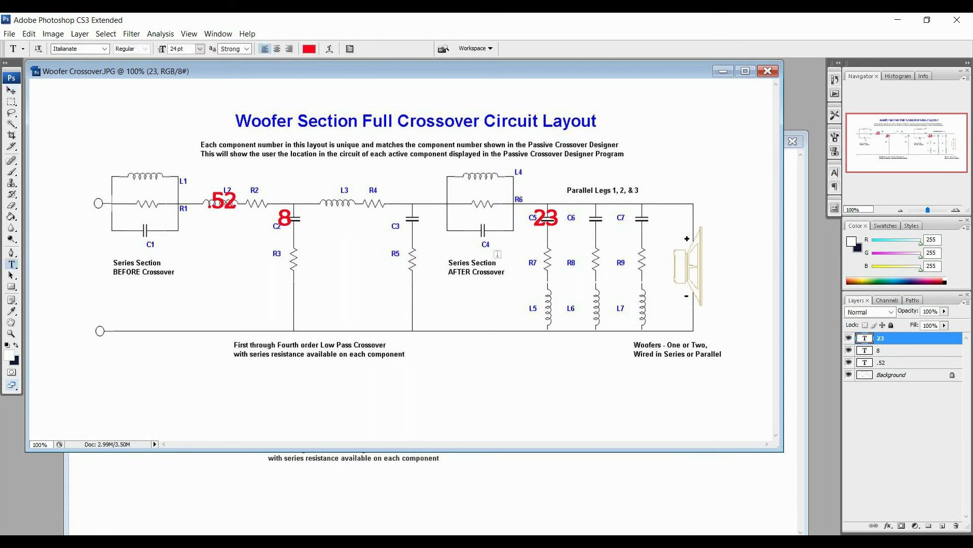
pyautogui.click(537, 268)
pyautogui.write('5')
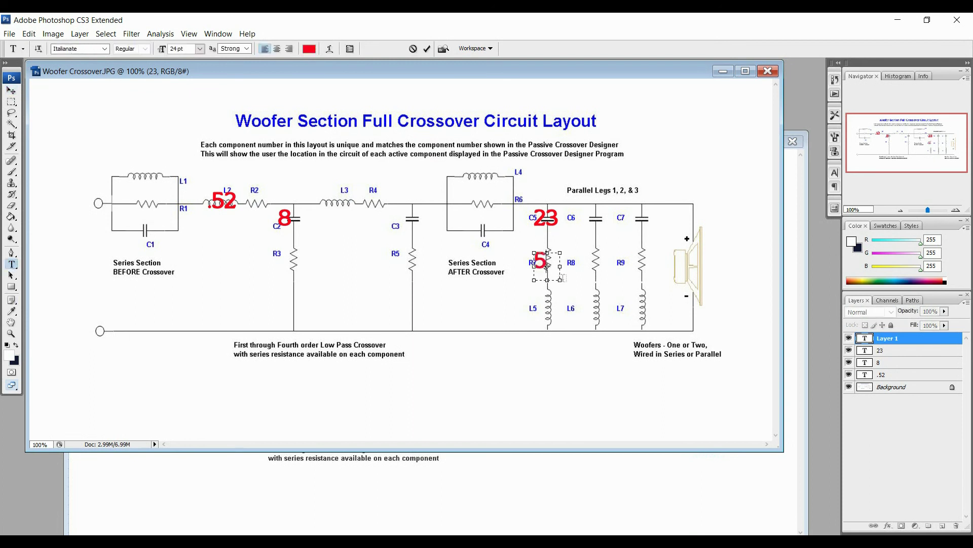
pyautogui.hotkey('ctrl', 'Return')
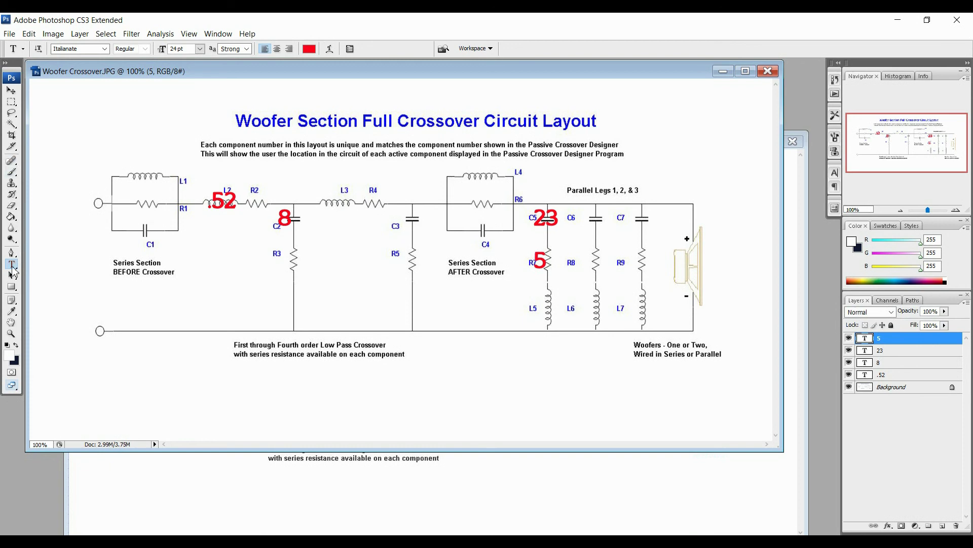
pyautogui.click(15, 219)
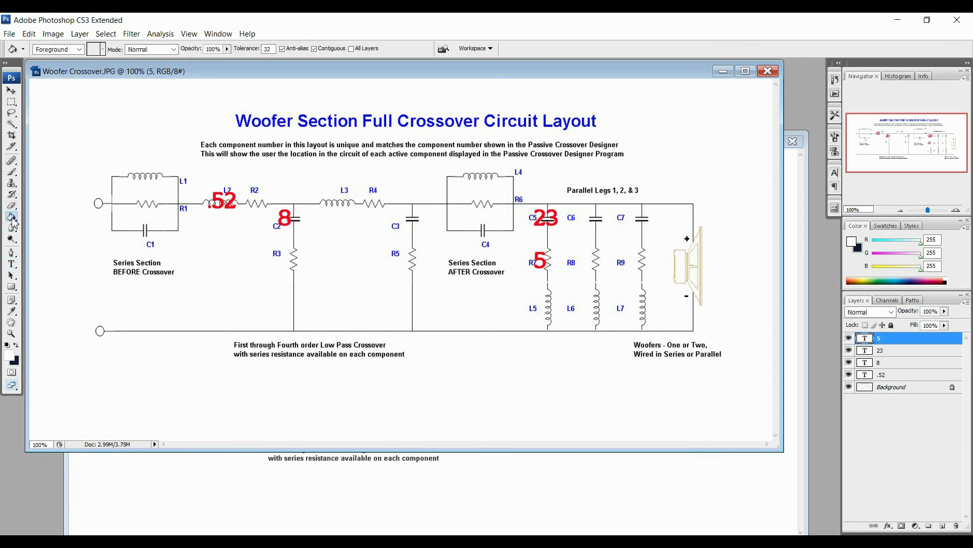
pyautogui.click(19, 172)
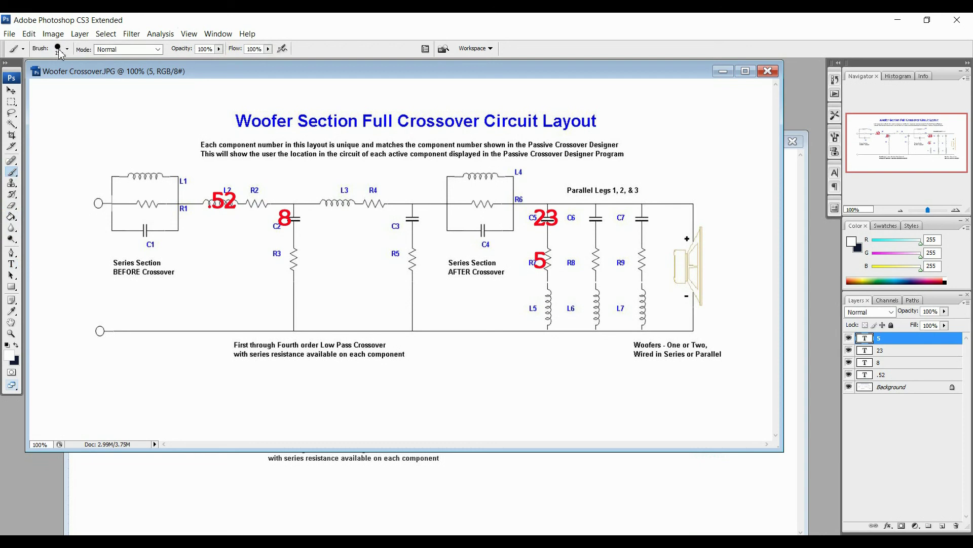
# Set the foreground to bright red and brush a thick red wire along the top line to C2
pyautogui.click(9, 355)
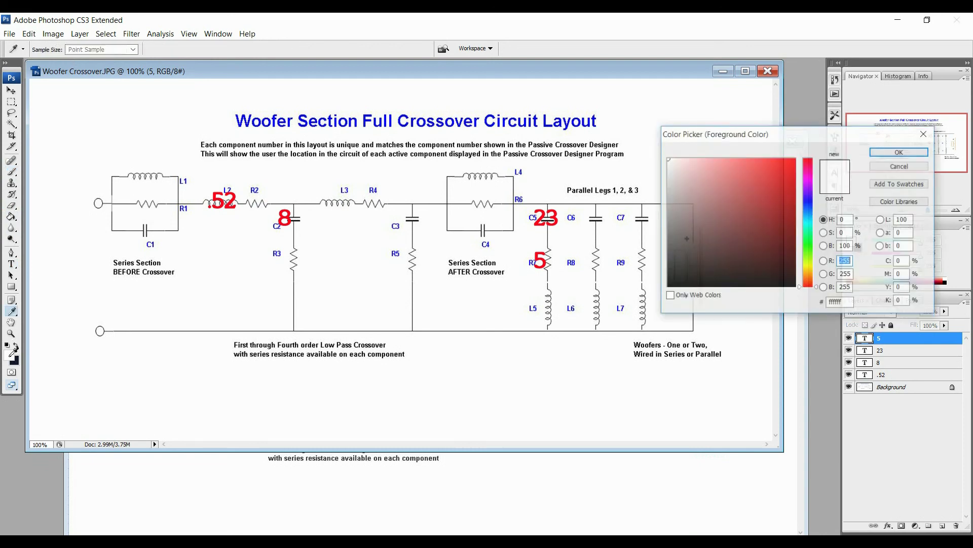
pyautogui.click(795, 161)
pyautogui.click(900, 152)
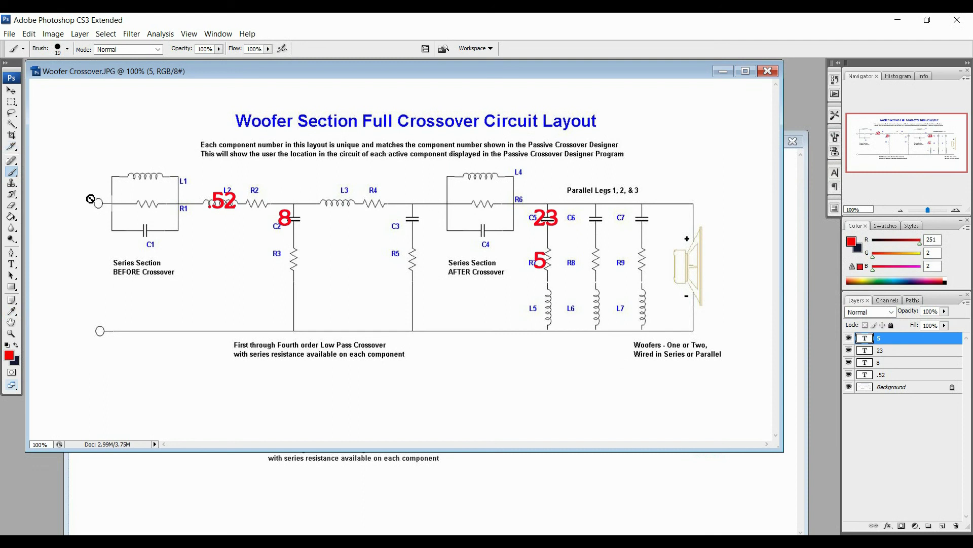
pyautogui.click(892, 387)
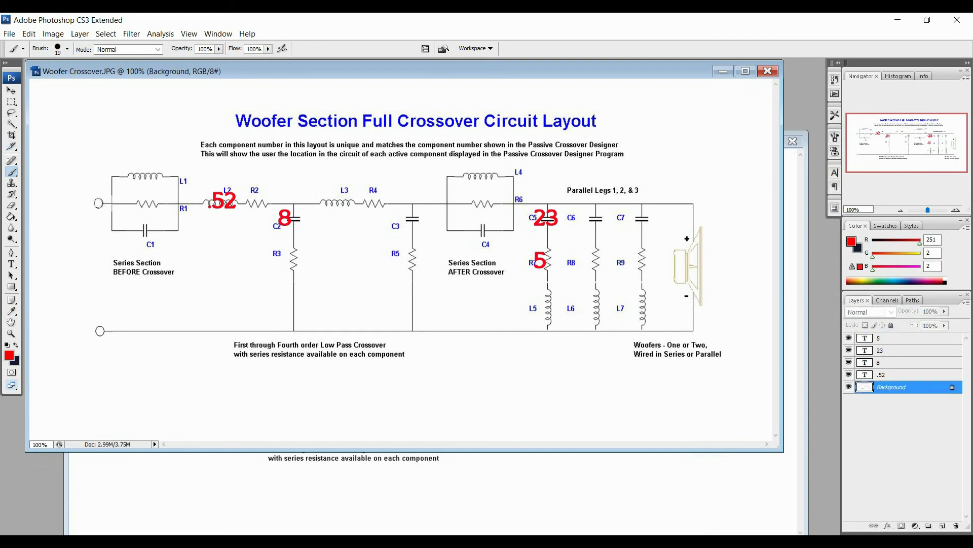
pyautogui.moveTo(98, 203)
pyautogui.mouseDown()
pyautogui.moveTo(667, 205)
pyautogui.moveTo(690, 206)
pyautogui.moveTo(696, 240)
pyautogui.mouseUp()
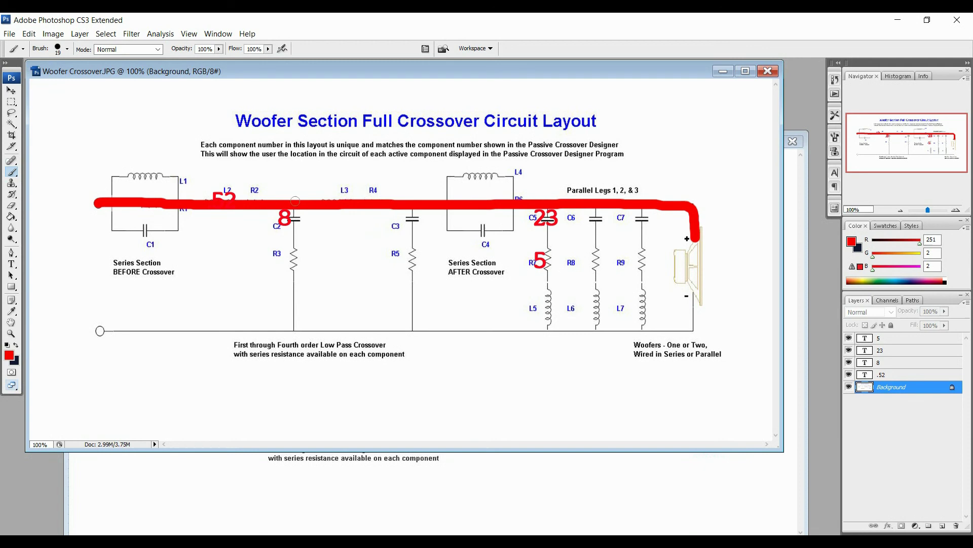
pyautogui.moveTo(294, 209); pyautogui.dragTo(294, 219)
# Drag the 23, 5 and .52 labels clear of the red wire beside C5, R7 and L2
pyautogui.click(891, 351)
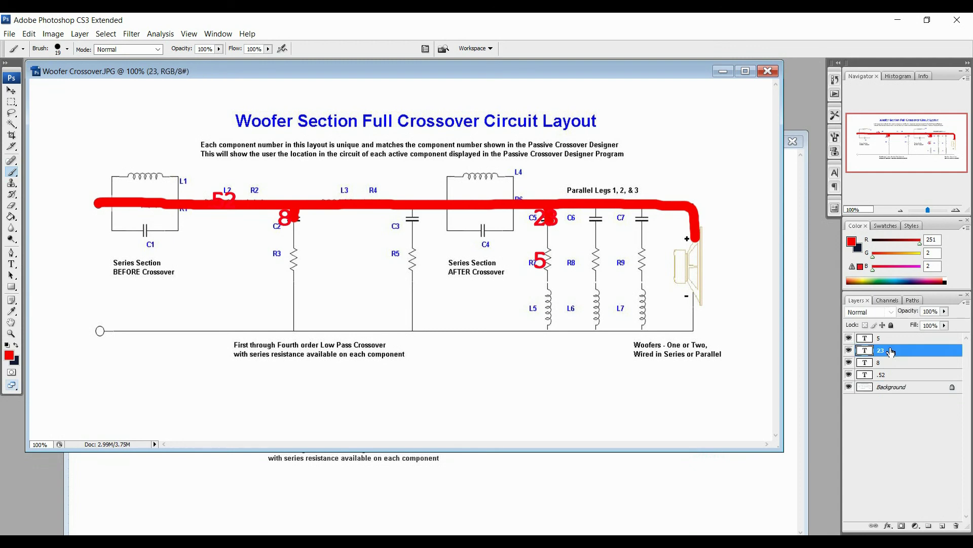
pyautogui.press('v')
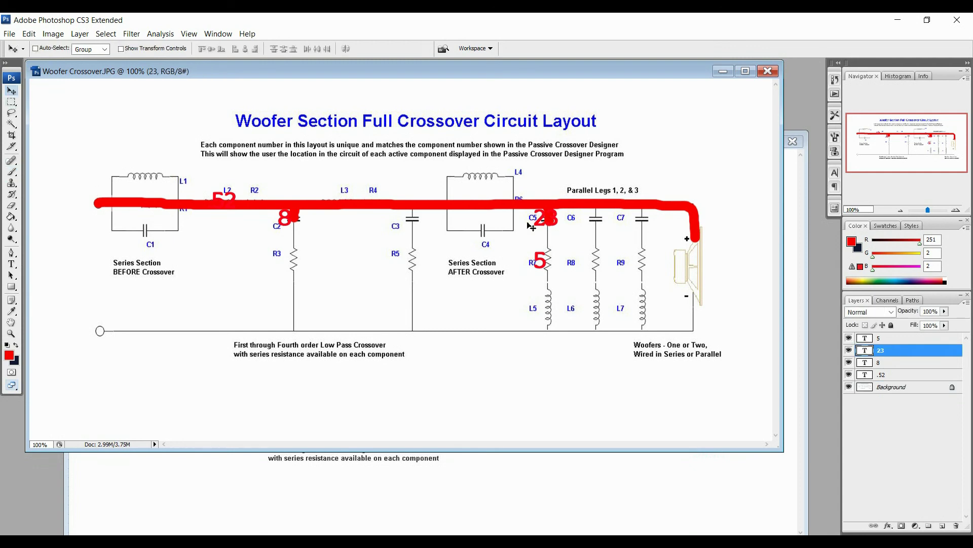
pyautogui.moveTo(543, 226); pyautogui.dragTo(522, 231)
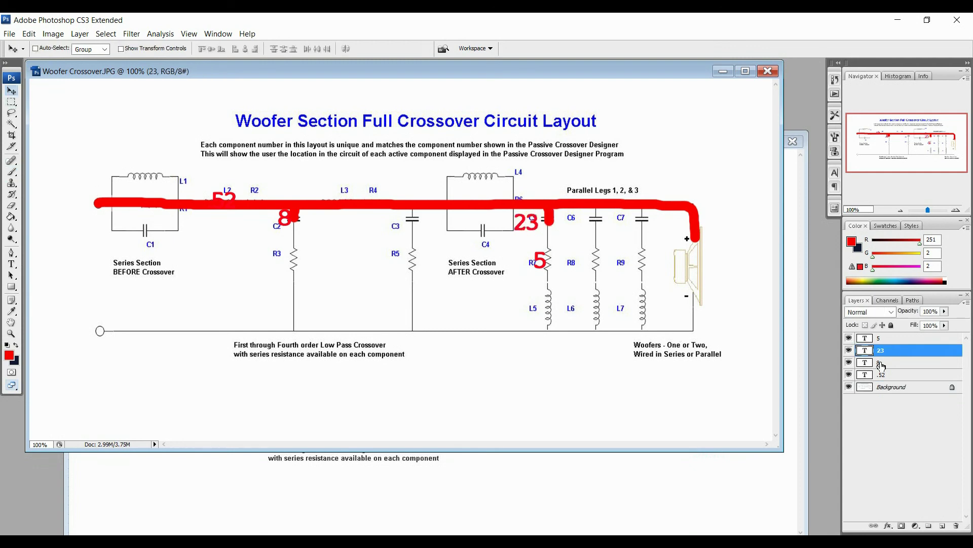
pyautogui.click(884, 338)
pyautogui.moveTo(545, 264); pyautogui.dragTo(527, 262)
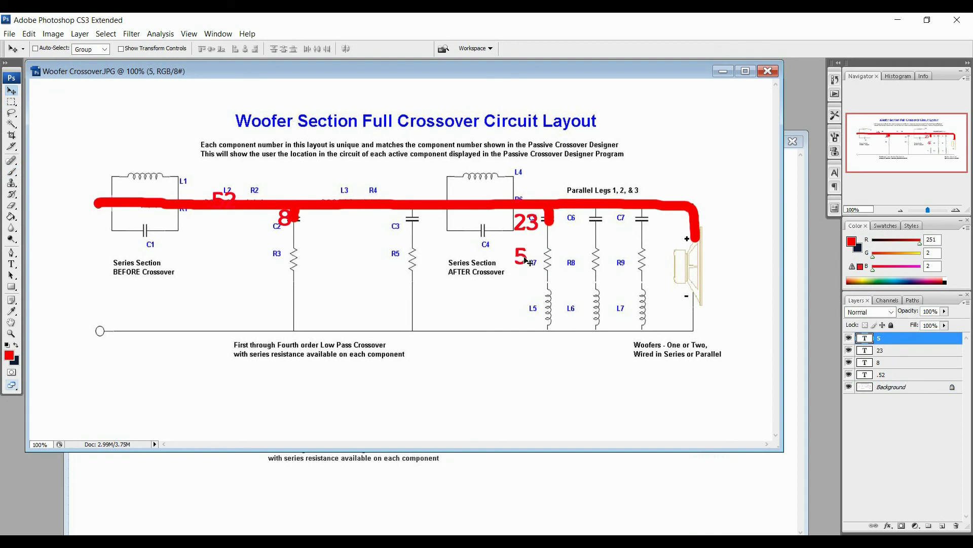
pyautogui.click(882, 375)
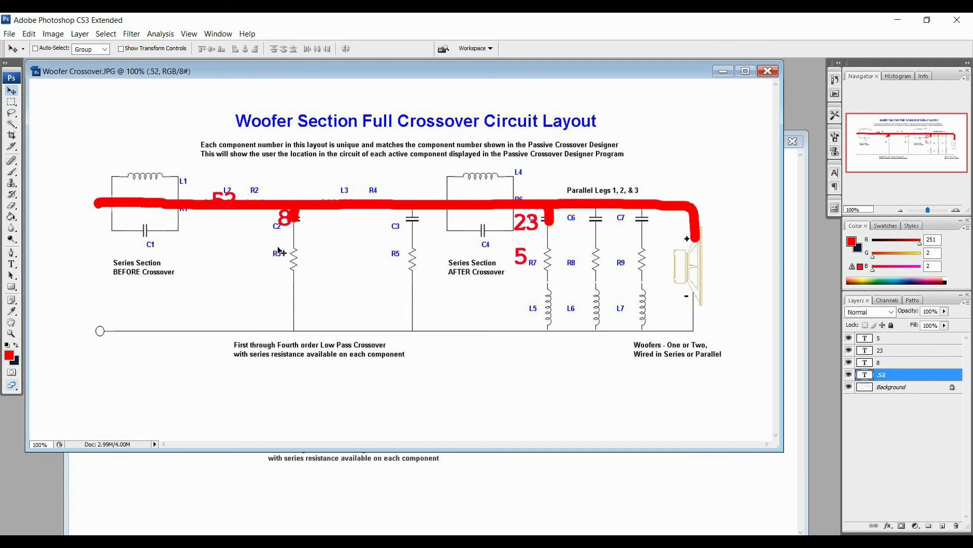
pyautogui.moveTo(278, 252); pyautogui.dragTo(273, 228)
pyautogui.click(886, 363)
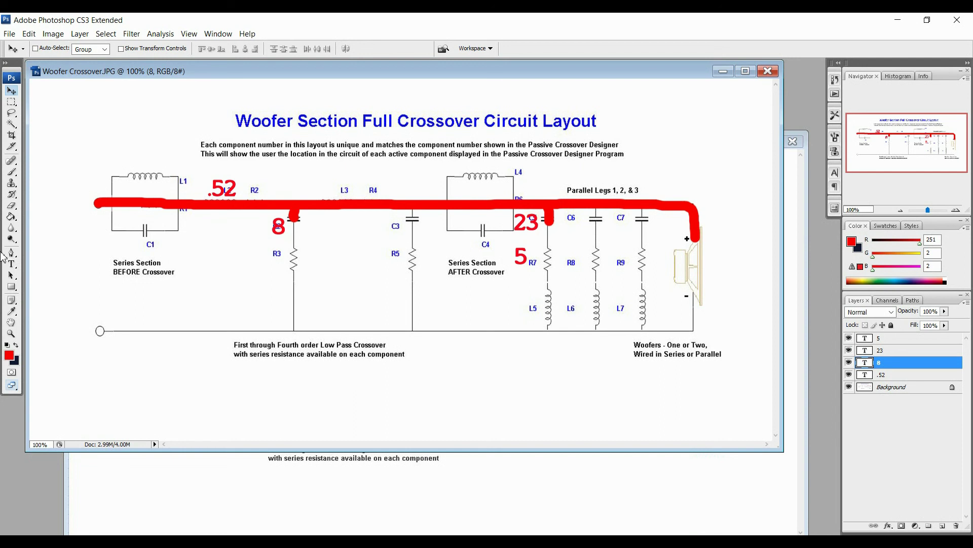
pyautogui.click(12, 171)
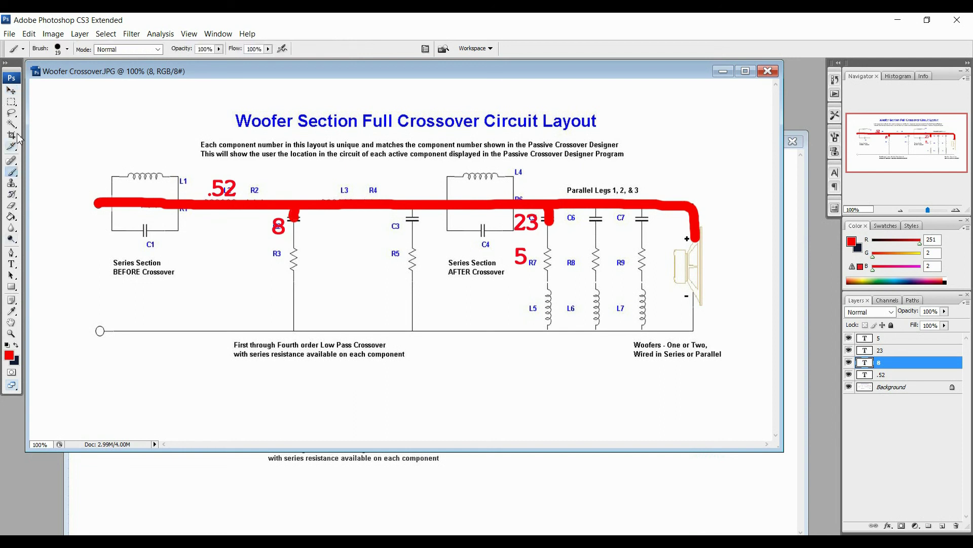
# Extend the red wire down to R3 on the Background layer, then switch to navy
pyautogui.click(891, 388)
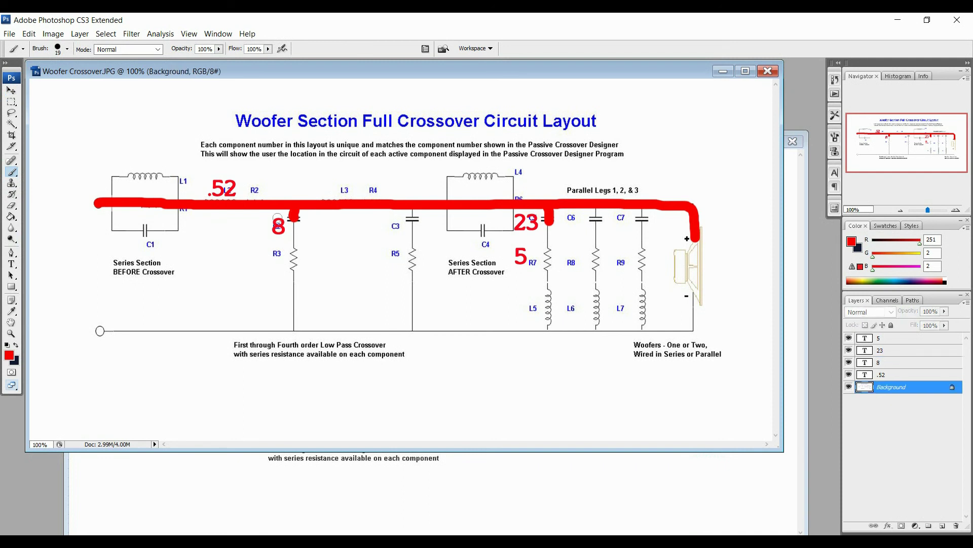
pyautogui.moveTo(294, 217); pyautogui.dragTo(294, 248)
pyautogui.click(17, 346)
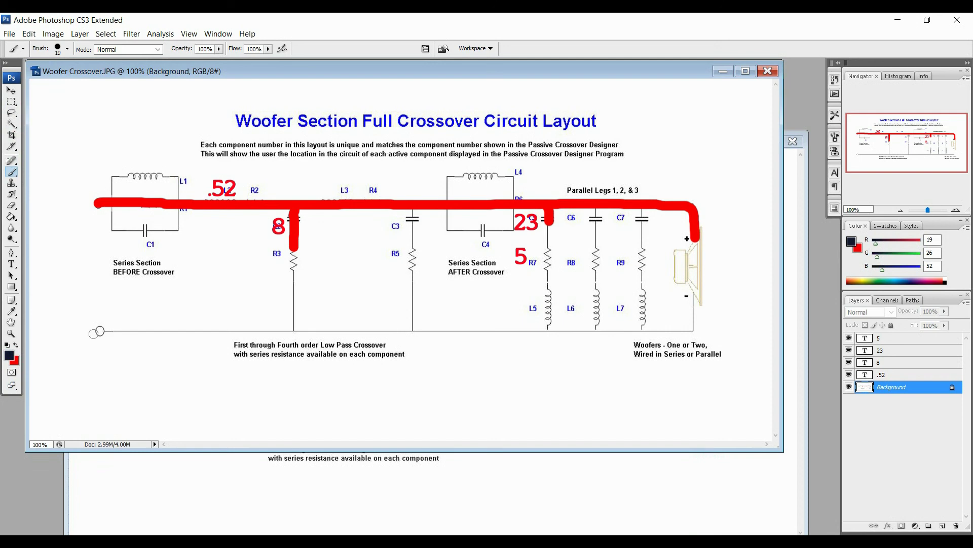
# Paint a navy wire along the bottom line and up the L5 and R3 legs
pyautogui.moveTo(98, 331)
pyautogui.mouseDown()
pyautogui.moveTo(669, 337)
pyautogui.moveTo(698, 328)
pyautogui.moveTo(698, 296)
pyautogui.mouseUp()
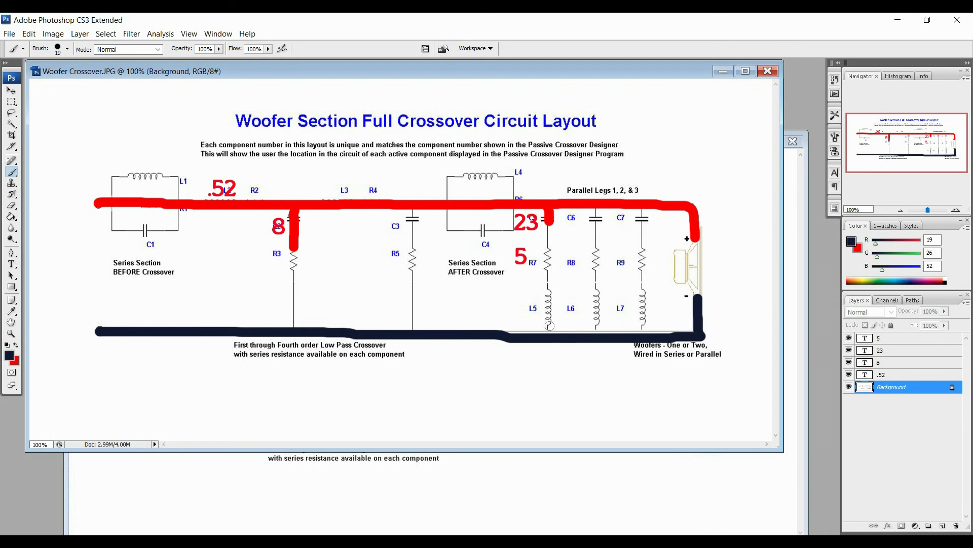
pyautogui.moveTo(549, 326); pyautogui.dragTo(548, 274)
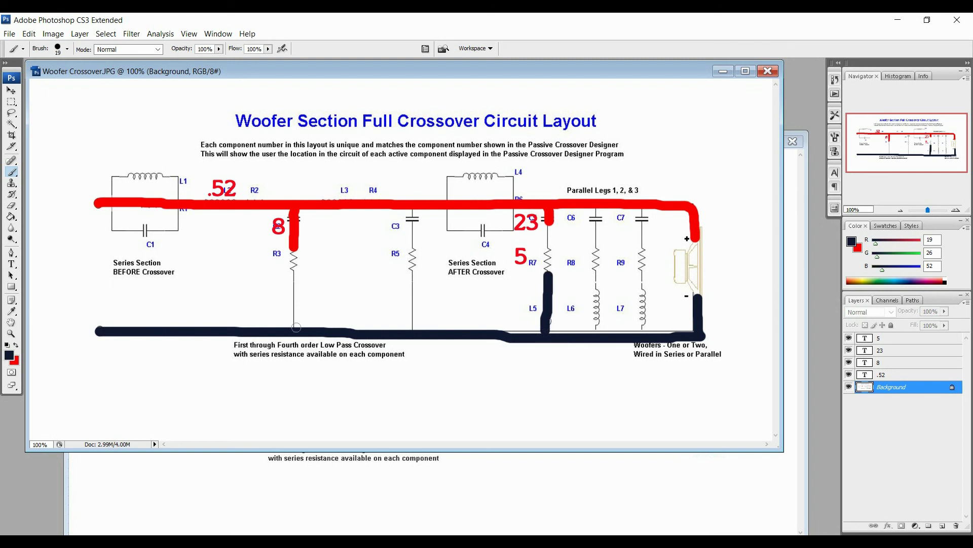
pyautogui.moveTo(296, 327); pyautogui.dragTo(297, 251)
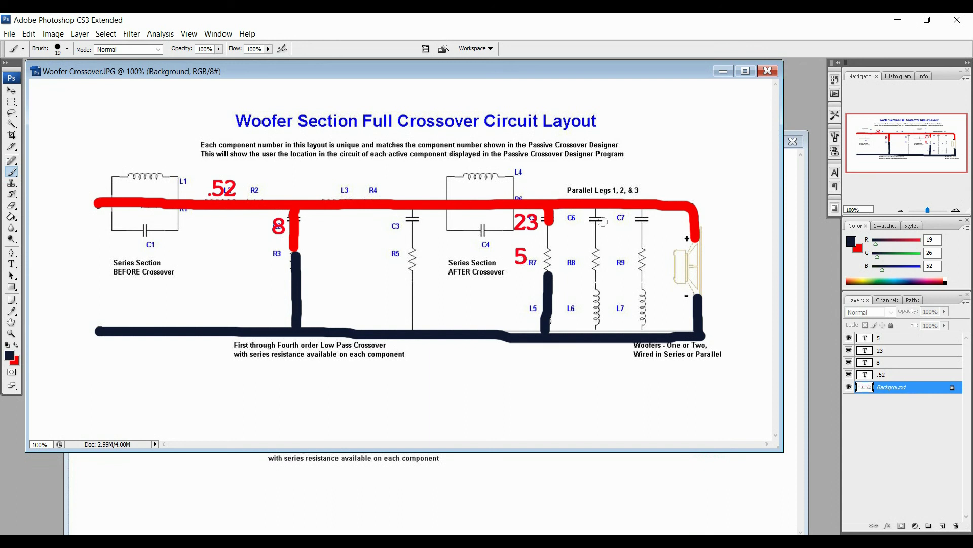
pyautogui.click(16, 345)
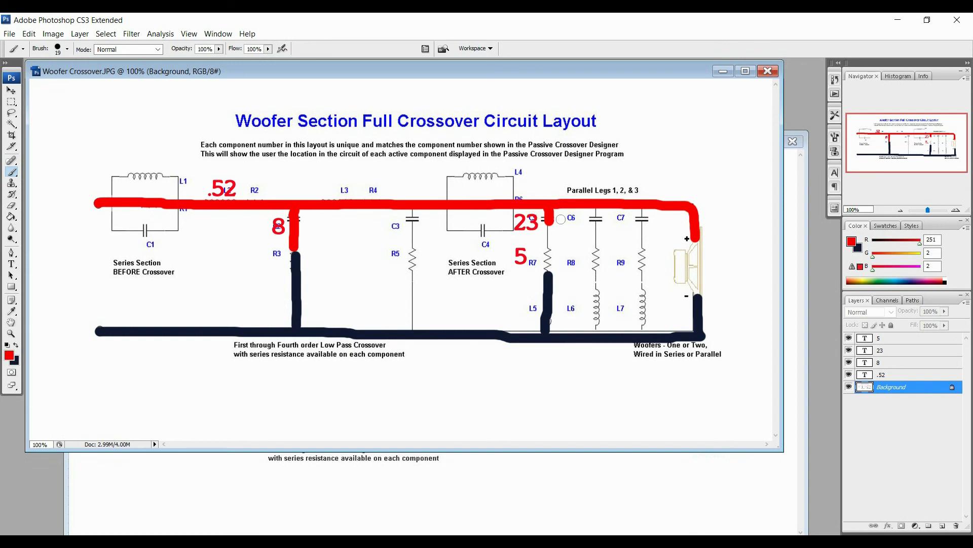
# Paint the R7 leg grey, then erase a short gap in the red wire near L2
pyautogui.click(8, 346)
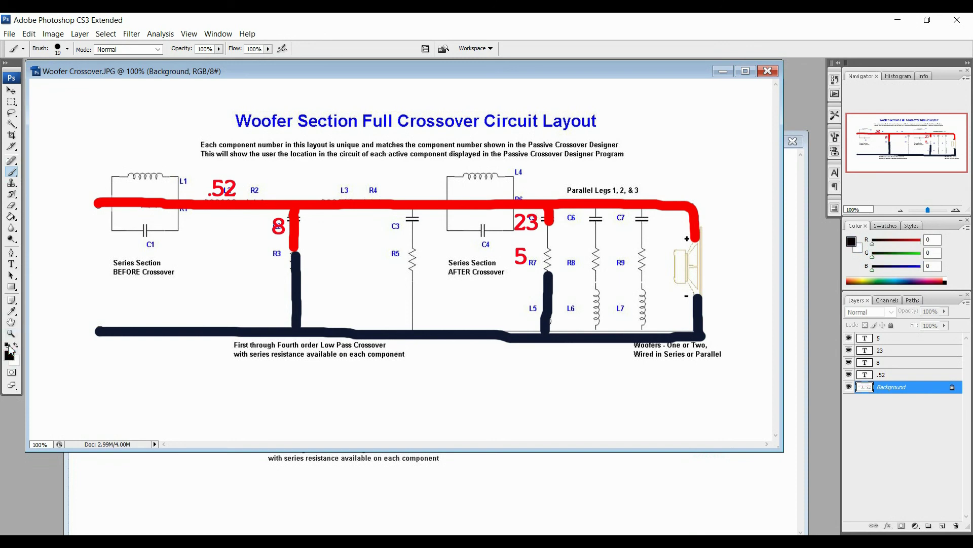
pyautogui.click(9, 355)
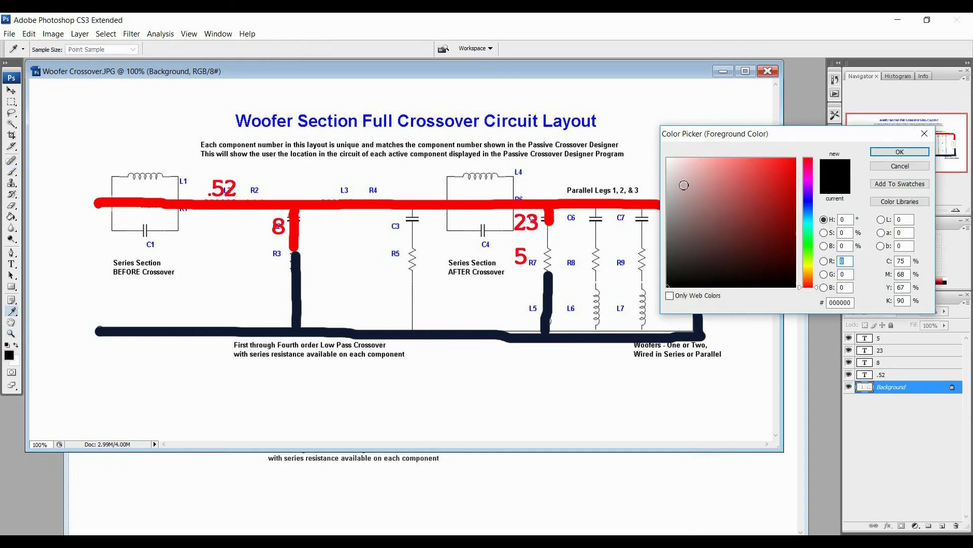
pyautogui.click(671, 210)
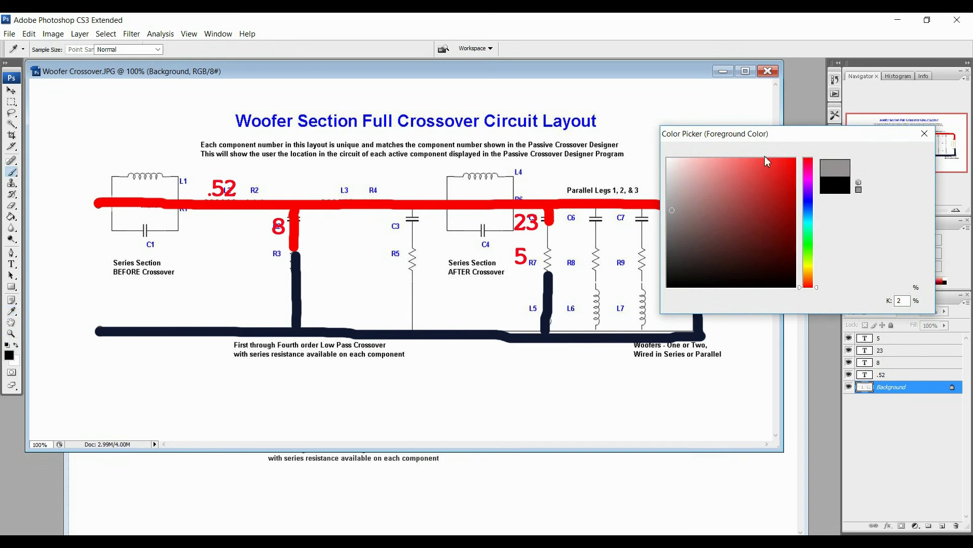
pyautogui.press('Return')
pyautogui.moveTo(549, 225); pyautogui.dragTo(549, 267)
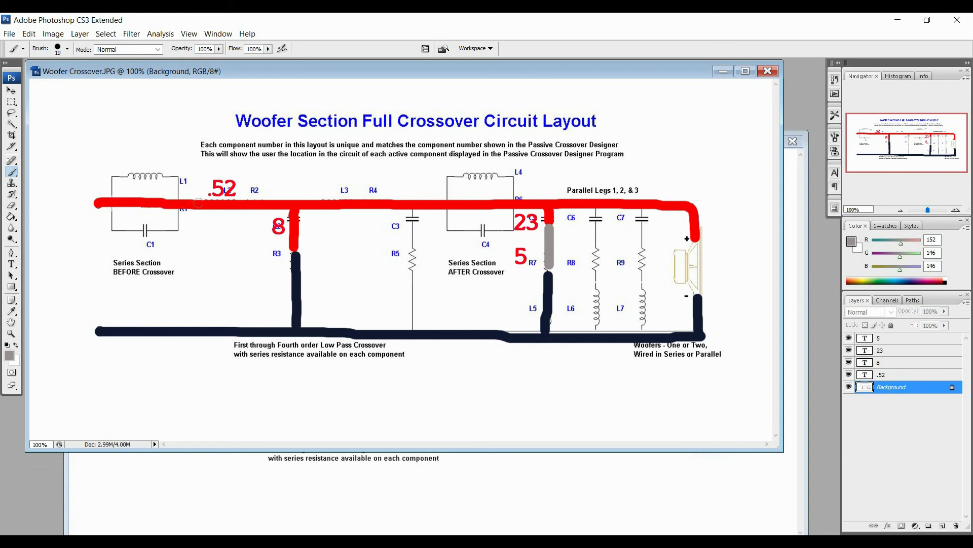
pyautogui.click(12, 207)
pyautogui.moveTo(215, 206)
pyautogui.mouseDown()
pyautogui.moveTo(237, 203)
pyautogui.moveTo(209, 204)
pyautogui.mouseUp()
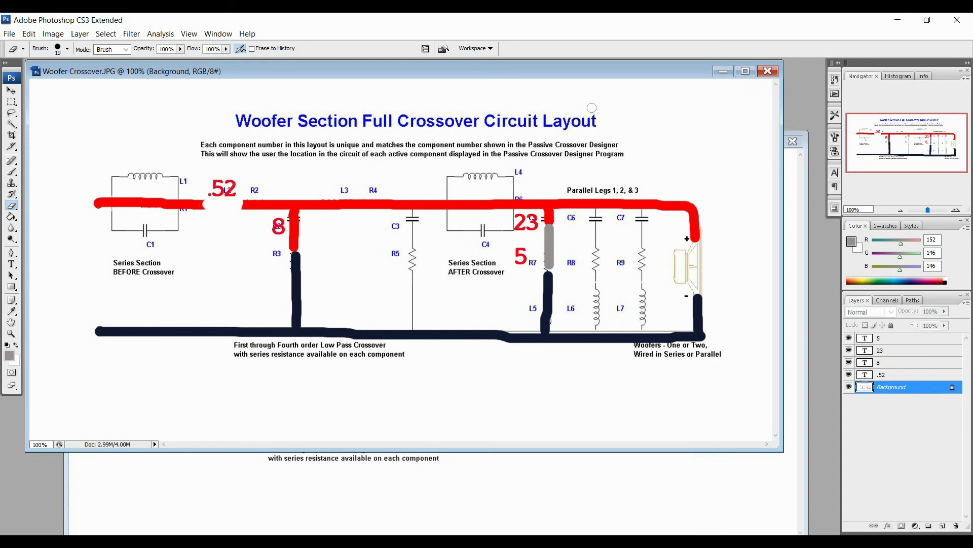
# Bring the Tweeter Crossover window forward, nudge it up-left, then Alt+Tab to the Excel workbook
pyautogui.click(805, 192)
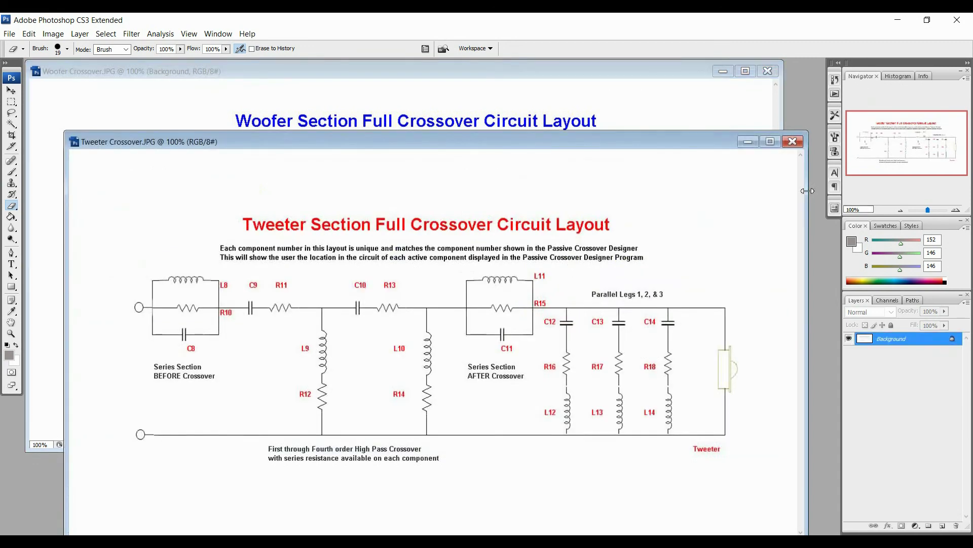
pyautogui.moveTo(575, 133); pyautogui.dragTo(539, 71)
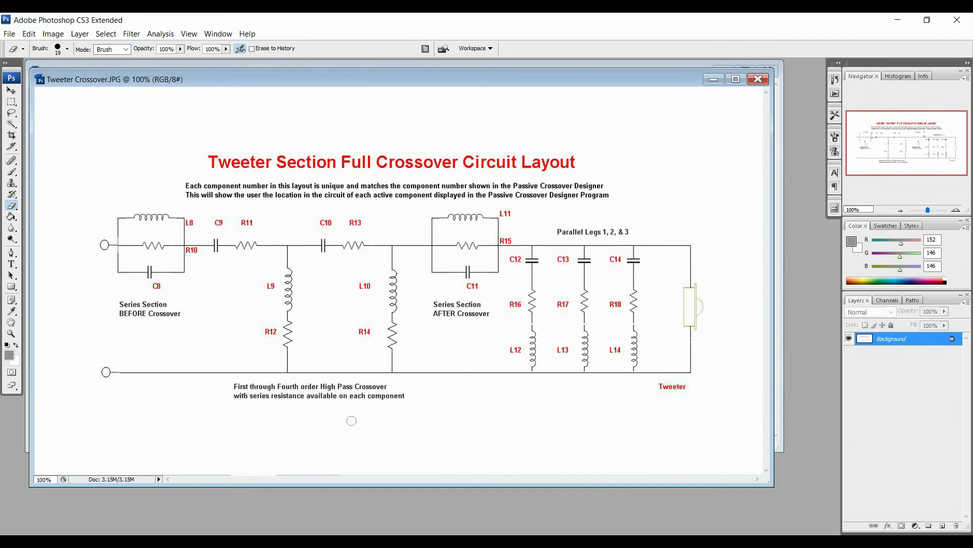
pyautogui.hotkey('alt', 'Tab')
# Review tweeter high-pass values: L9 0.70 mH, 1.77 Ω and 11.80 Ω resistors, 4.20 uF/4.21 Ω Zobel
pyautogui.scroll(-8, 259, 403)
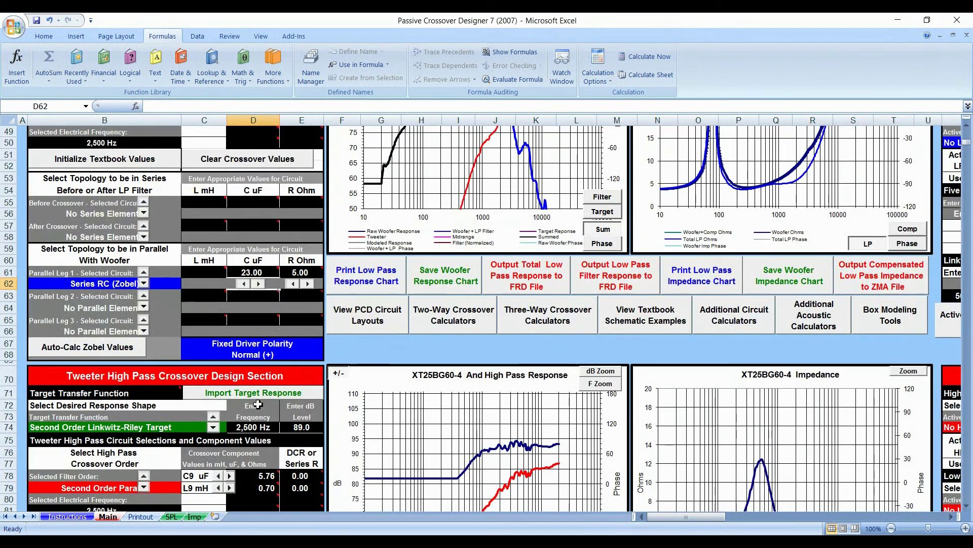
pyautogui.moveTo(257, 339)
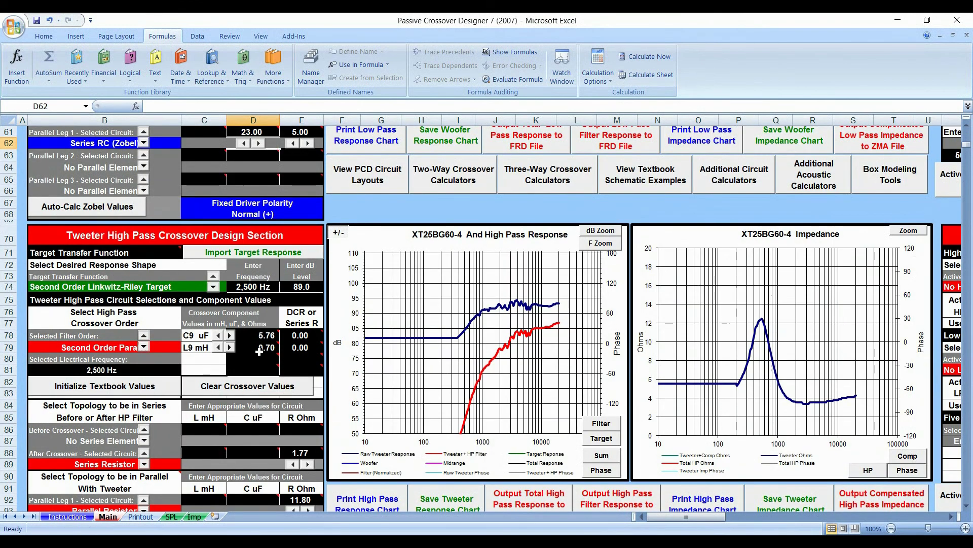
pyautogui.scroll(-1, 271, 387)
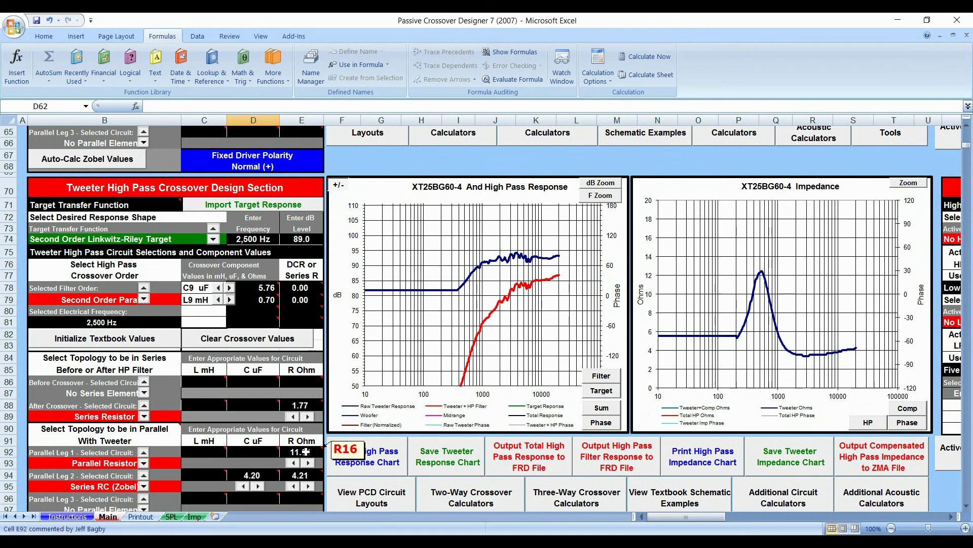
pyautogui.scroll(-1, 304, 444)
pyautogui.moveTo(283, 428)
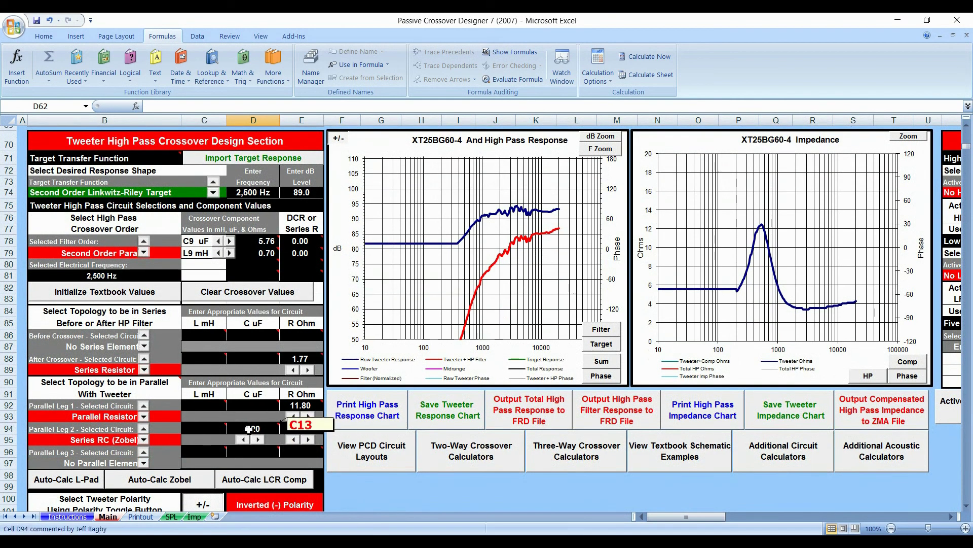
pyautogui.scroll(-1, 259, 480)
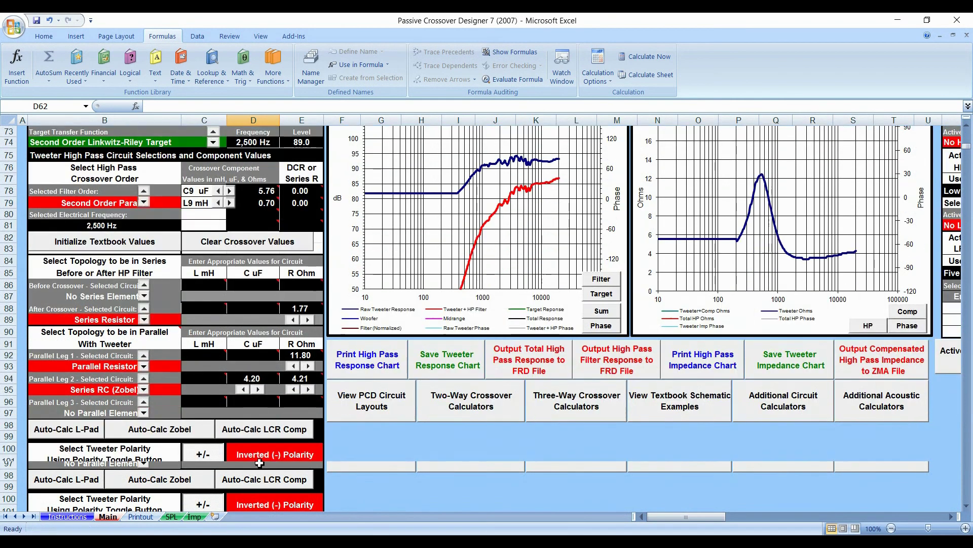
pyautogui.moveTo(197, 399)
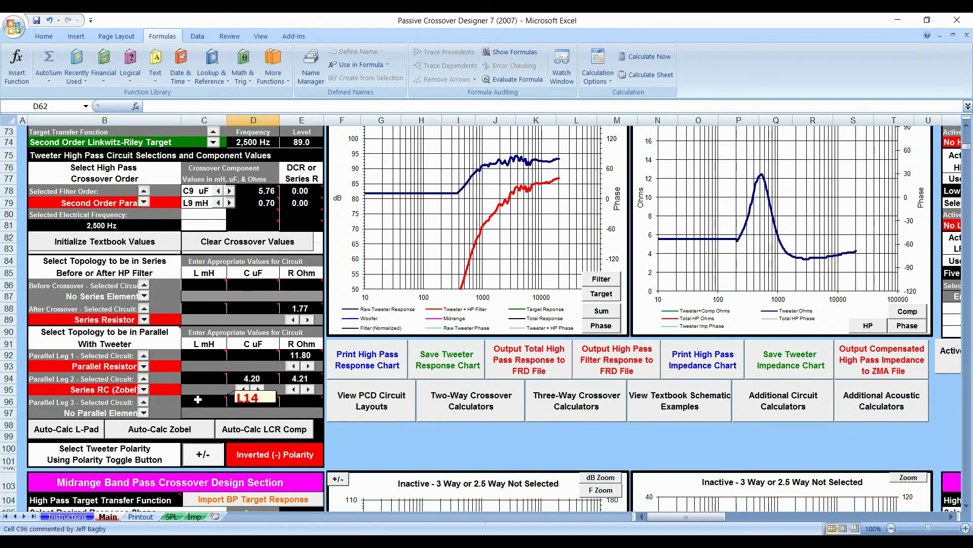
pyautogui.scroll(11, 209, 384)
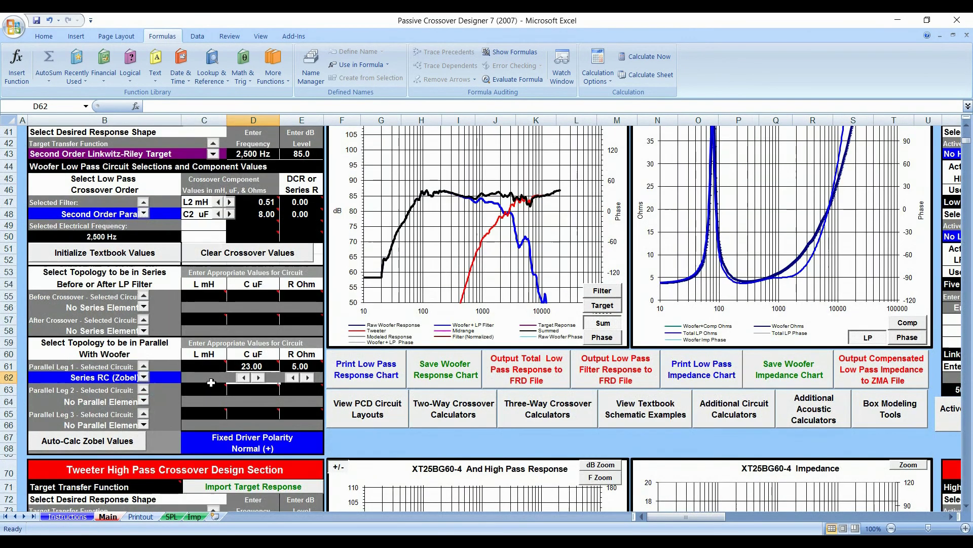
pyautogui.scroll(3, 211, 383)
pyautogui.scroll(-15, 208, 365)
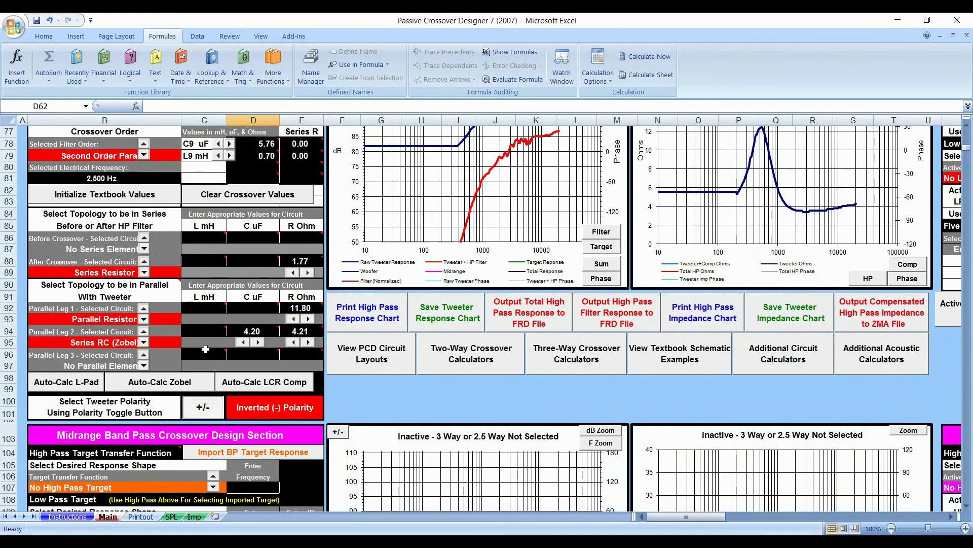
pyautogui.moveTo(221, 359)
pyautogui.scroll(1, 263, 364)
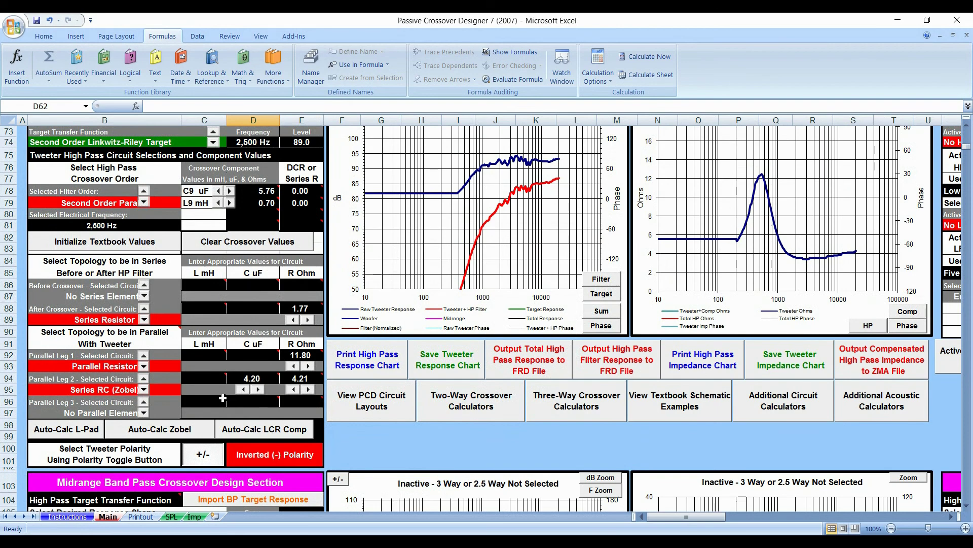
pyautogui.scroll(20, 489, 373)
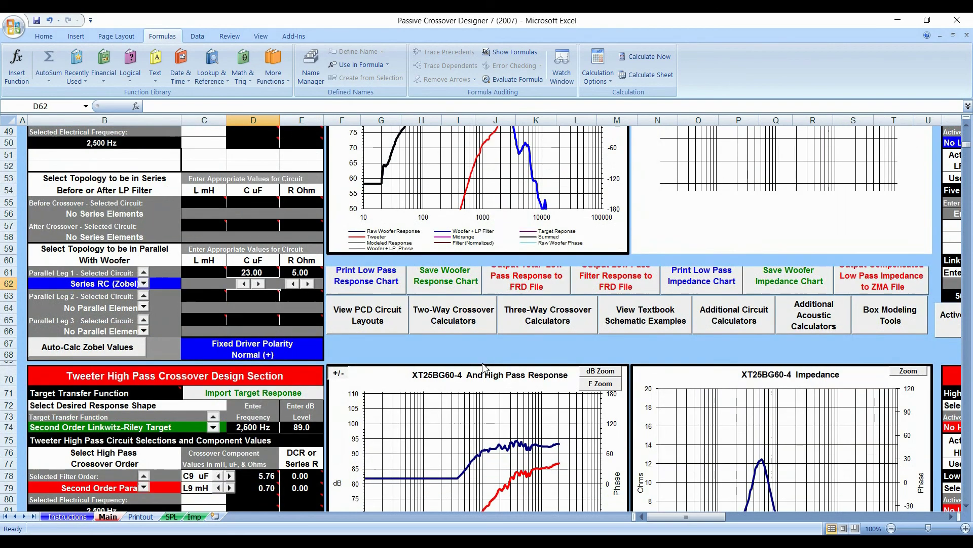
pyautogui.scroll(-17, 474, 334)
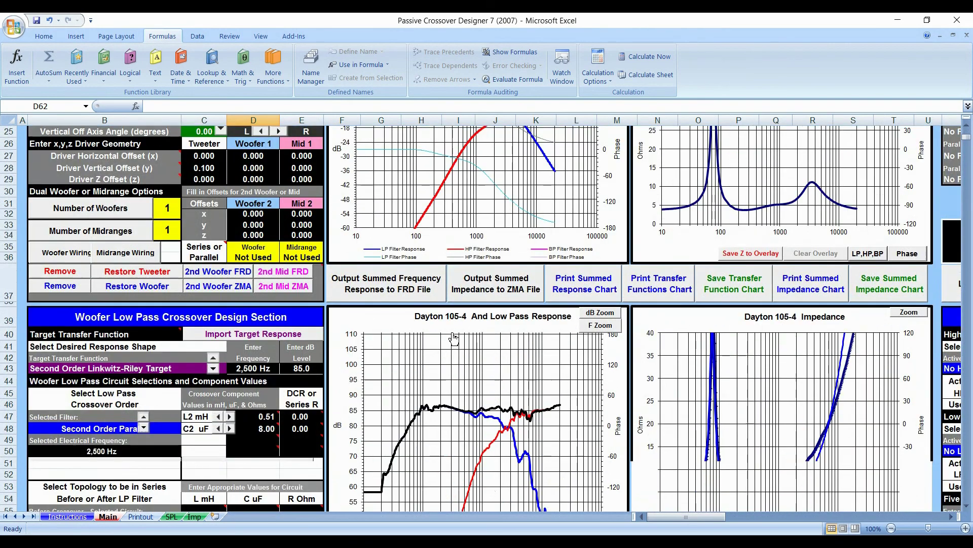
pyautogui.scroll(-6, 248, 434)
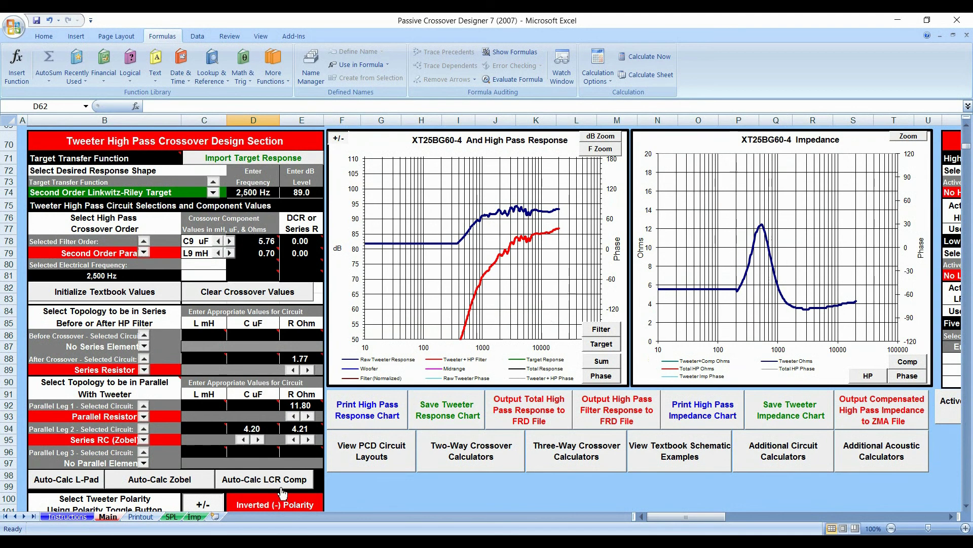
# Auto-calculate the LCR compensation, then remove the resulting 0.68 mH series RLC from parallel leg 3
pyautogui.click(282, 483)
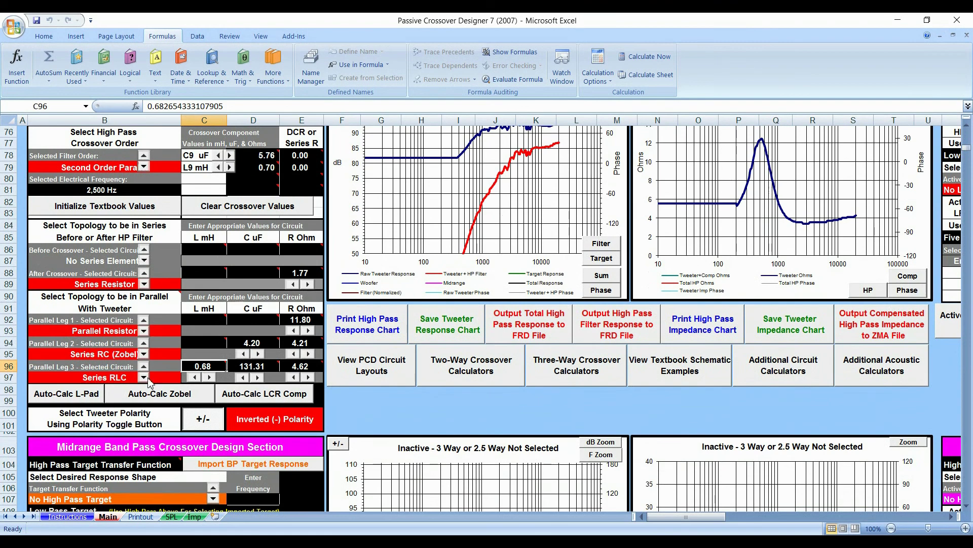
pyautogui.click(144, 377)
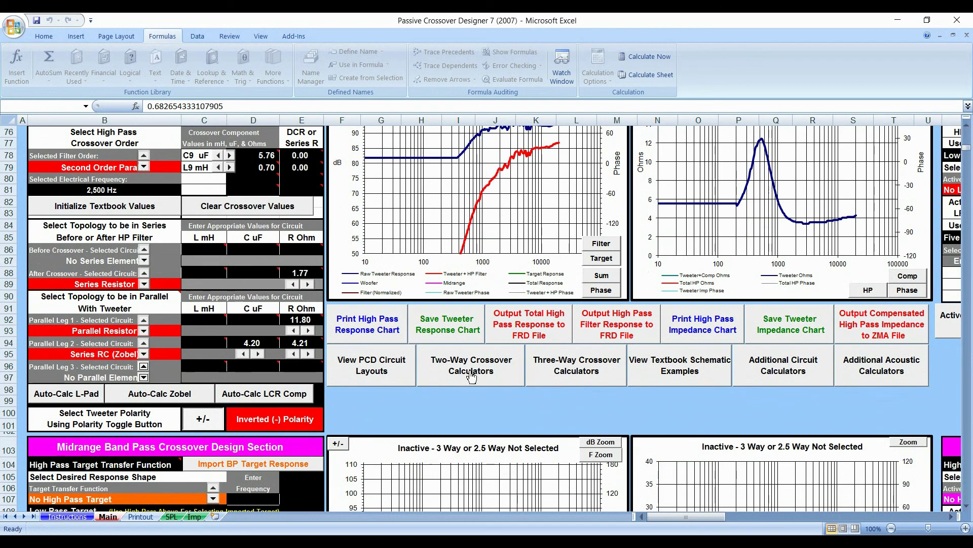
pyautogui.scroll(19, 518, 373)
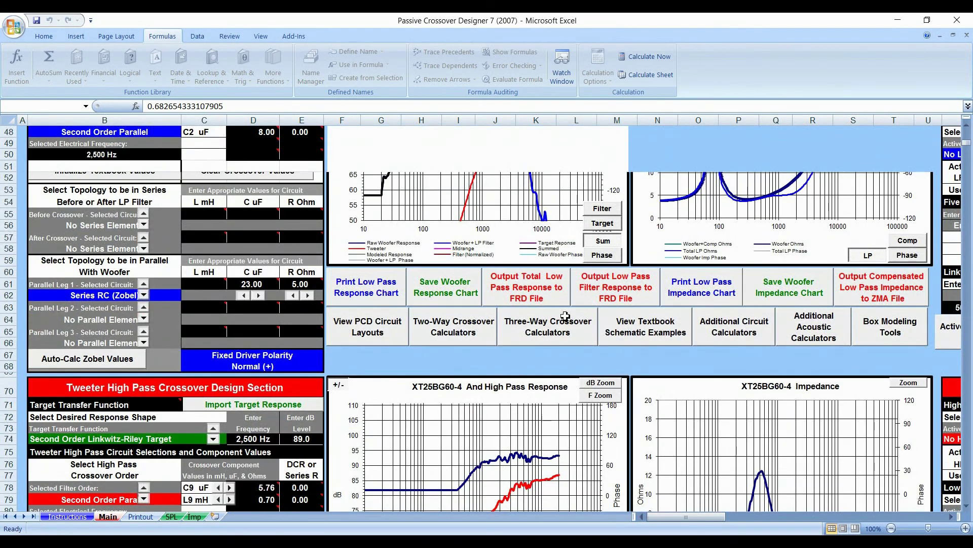
# Scroll up and down the Tweeter High Pass section, reading the component cell comments
pyautogui.scroll(7, 567, 320)
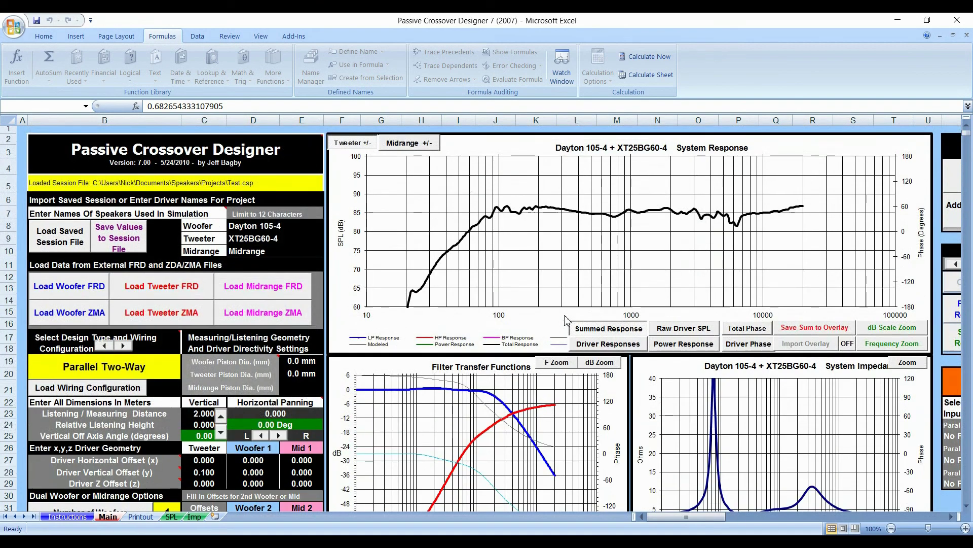
pyautogui.scroll(-5, 556, 339)
pyautogui.scroll(-16, 556, 339)
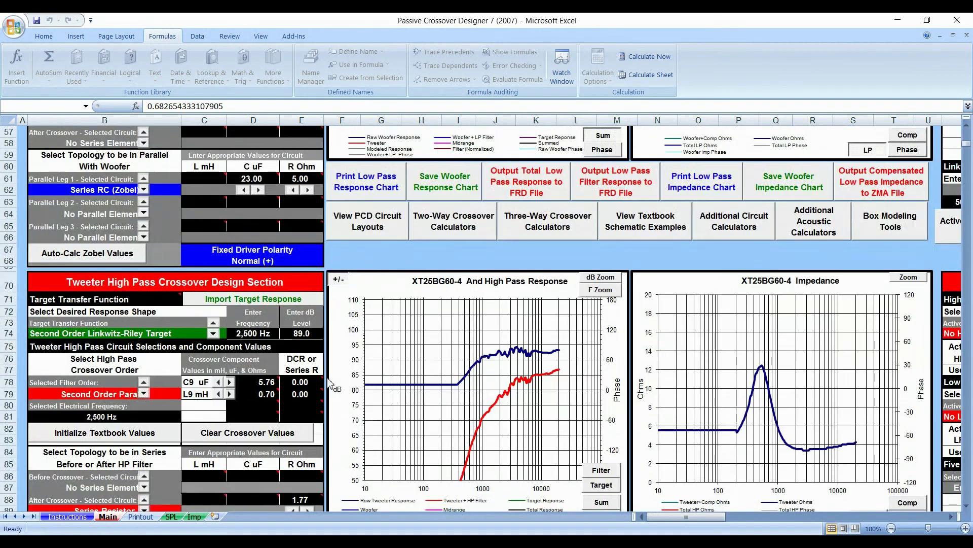
pyautogui.scroll(-2, 280, 401)
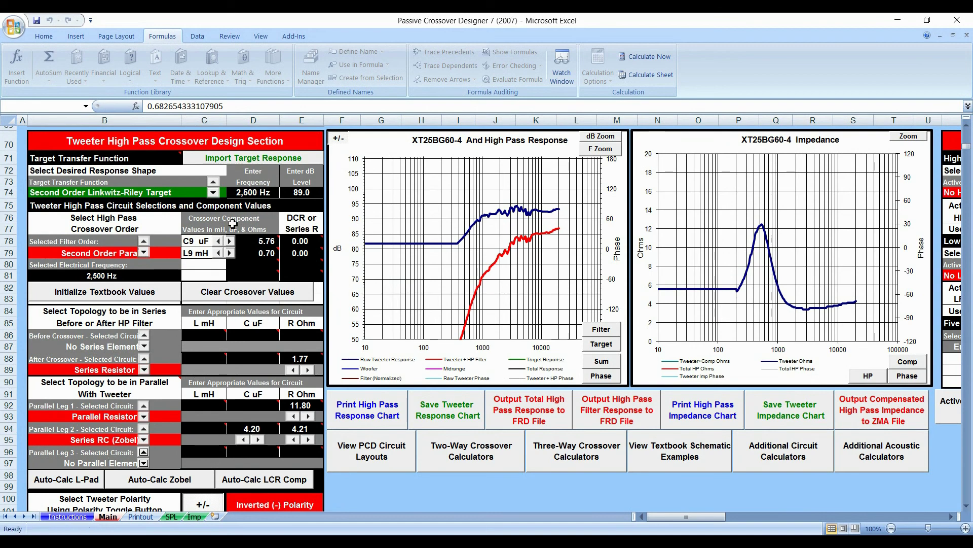
pyautogui.scroll(-2, 232, 223)
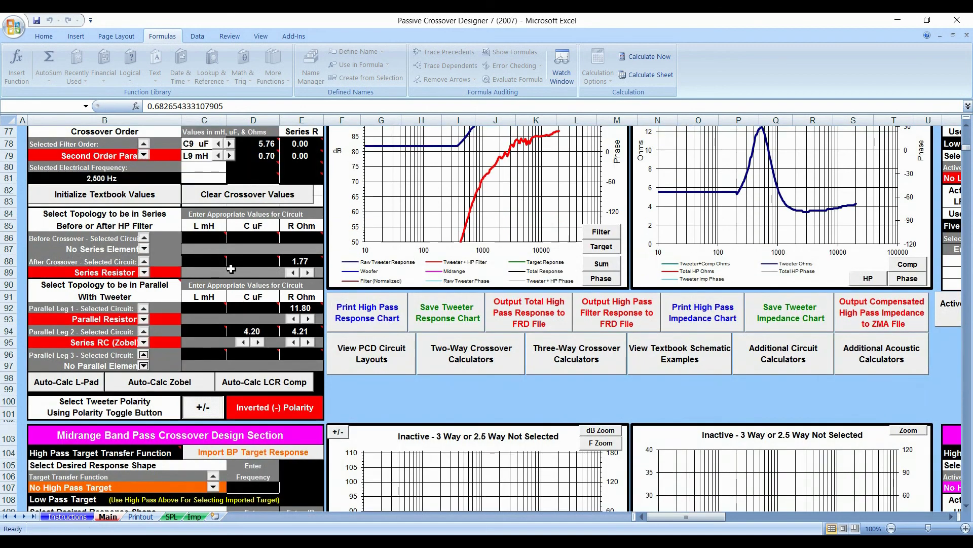
pyautogui.scroll(4, 229, 250)
pyautogui.scroll(-3, 228, 249)
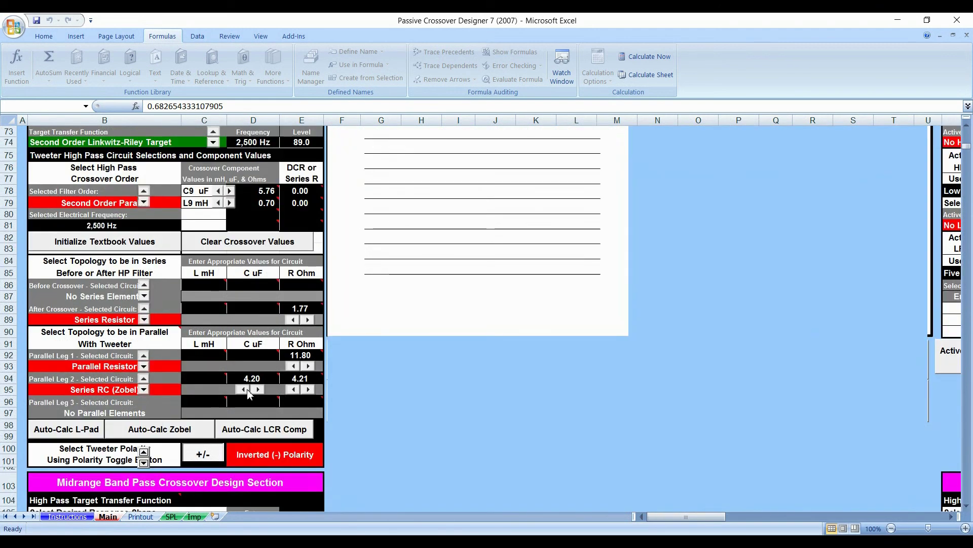
pyautogui.scroll(4, 366, 345)
pyautogui.scroll(-3, 341, 330)
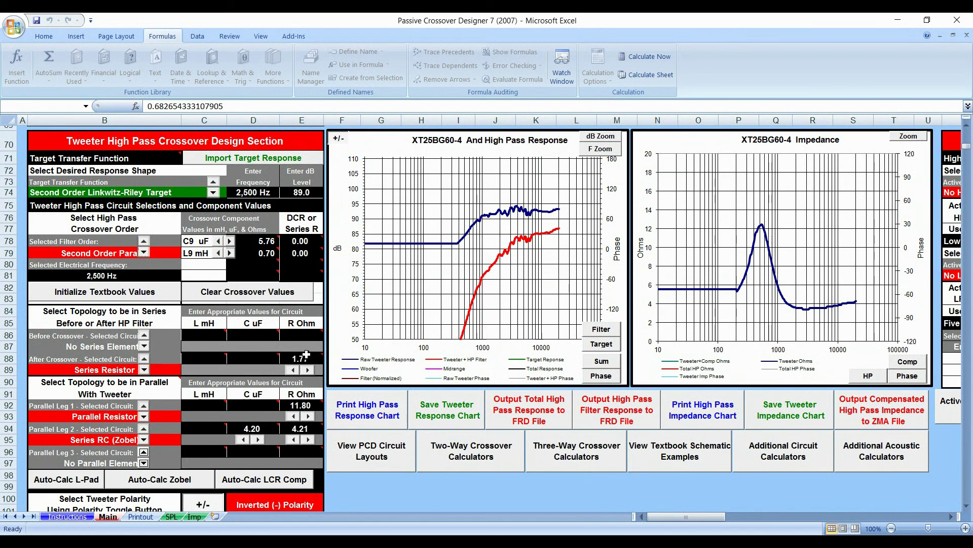
pyautogui.moveTo(307, 356)
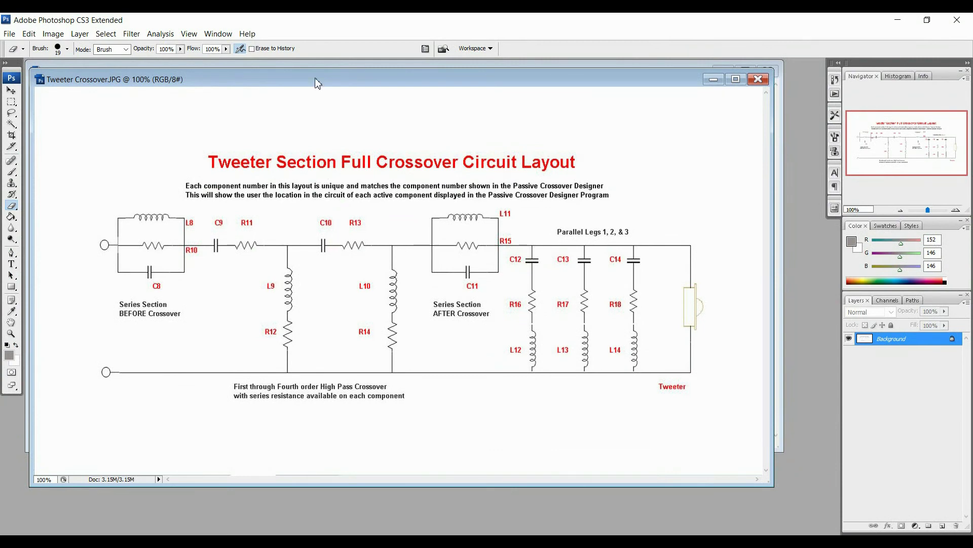
# Rearrange the document windows so the tweeter diagram sits in front, shifted left
pyautogui.moveTo(484, 96); pyautogui.dragTo(585, 95)
pyautogui.click(270, 73)
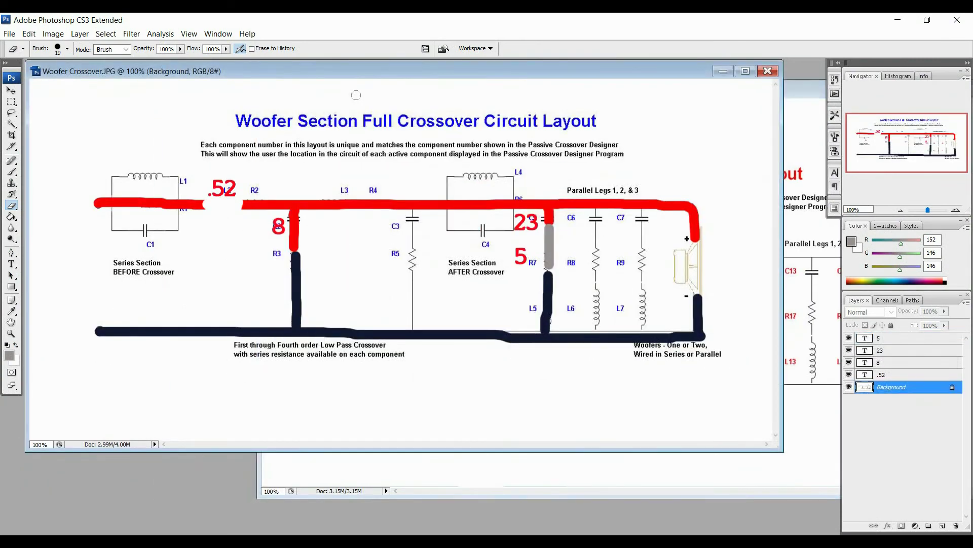
pyautogui.click(796, 92)
pyautogui.moveTo(767, 91); pyautogui.dragTo(584, 92)
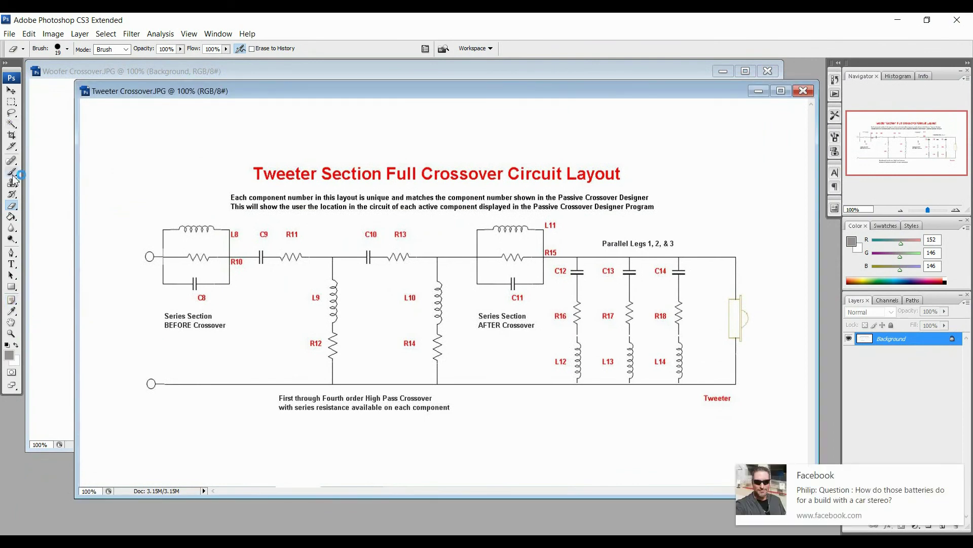
# Set the foreground colour to bright red (253, 5, 5)
pyautogui.click(11, 311)
pyautogui.click(10, 355)
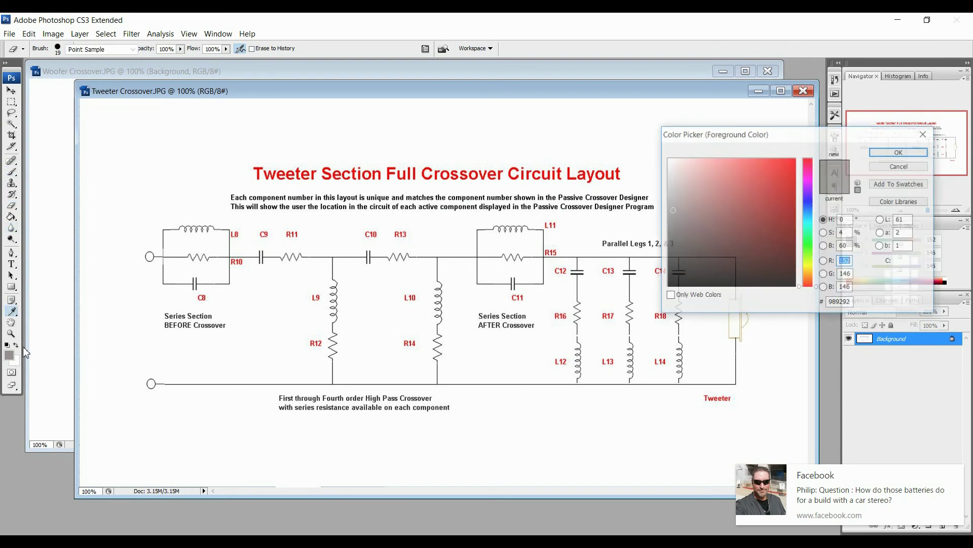
pyautogui.click(794, 160)
pyautogui.click(900, 152)
pyautogui.press('e')
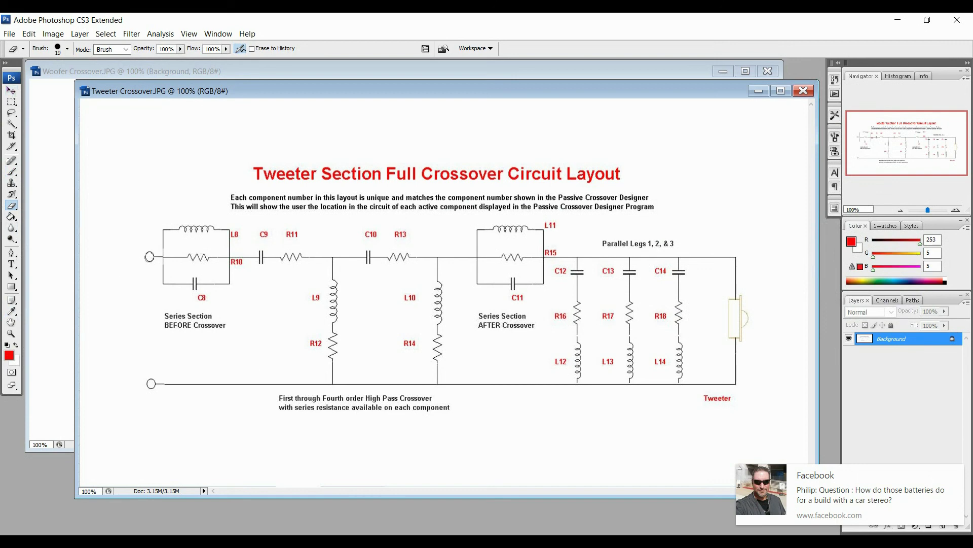
# Erase across the input line through R10, C9 and R11, then undo to restore it
pyautogui.moveTo(150, 256); pyautogui.dragTo(331, 258)
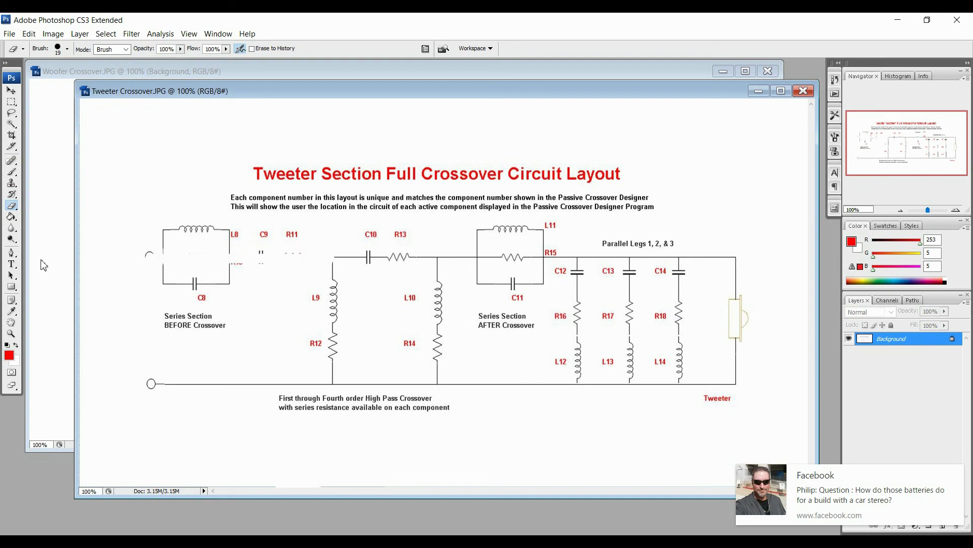
pyautogui.click(29, 33)
pyautogui.click(31, 47)
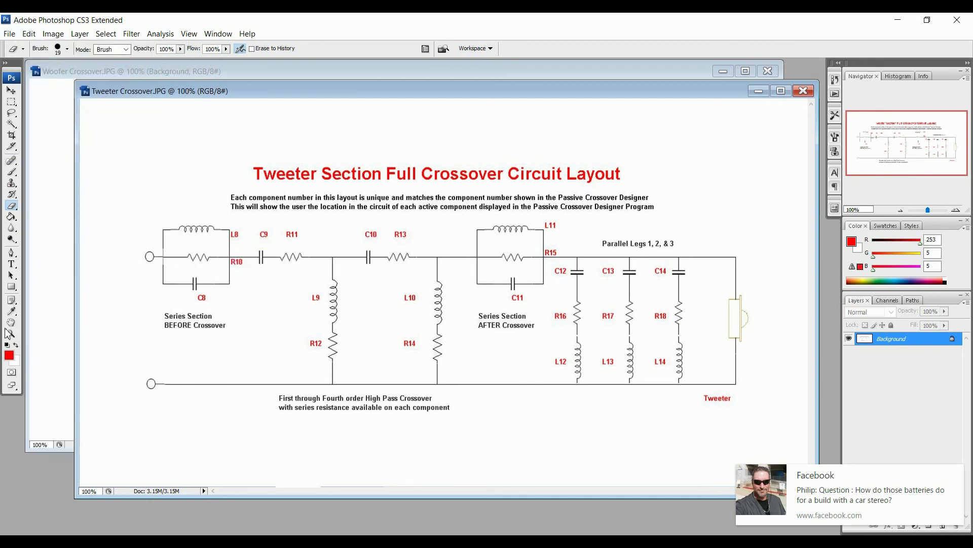
# Paint a thick red line along the tweeter's top wire and a black line along the bottom wire
pyautogui.press('b')
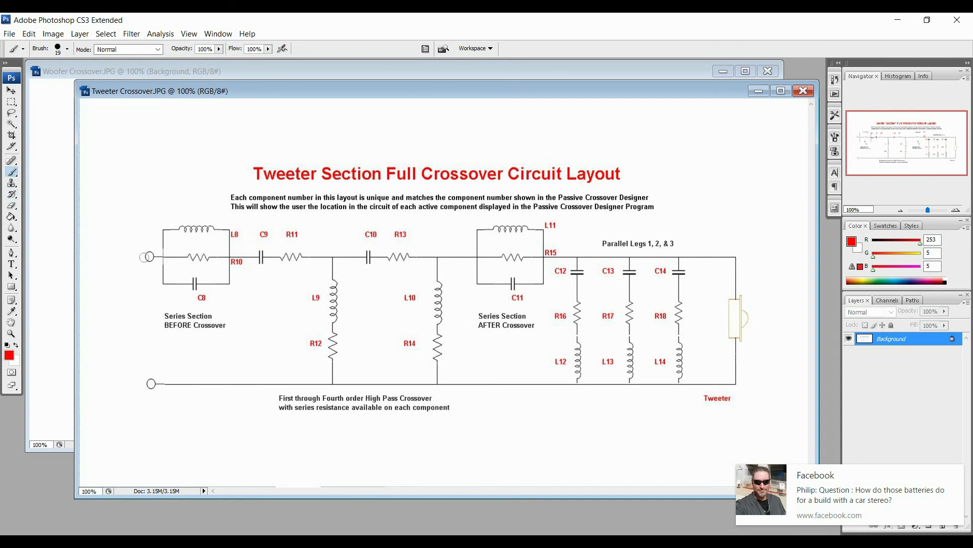
pyautogui.moveTo(148, 256); pyautogui.dragTo(735, 258)
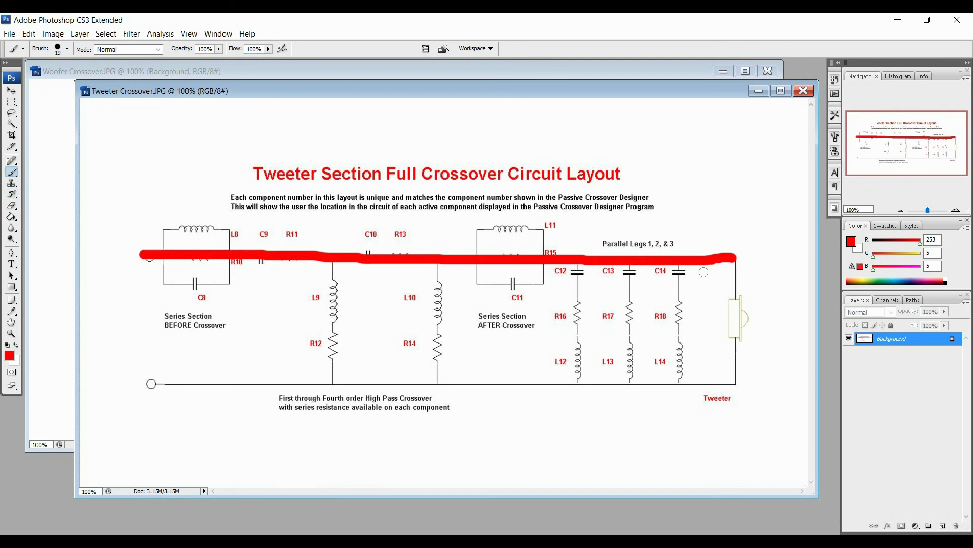
pyautogui.click(7, 346)
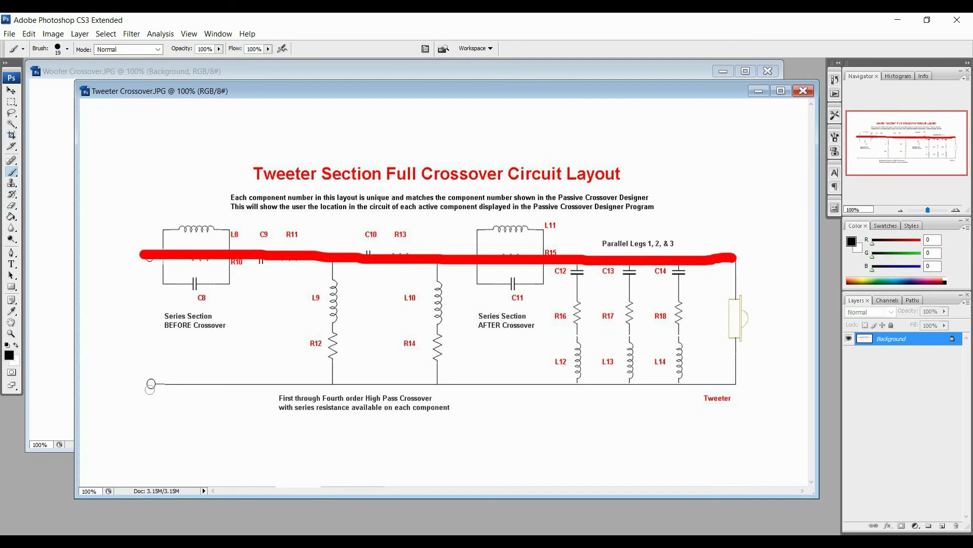
pyautogui.moveTo(150, 389); pyautogui.dragTo(732, 386)
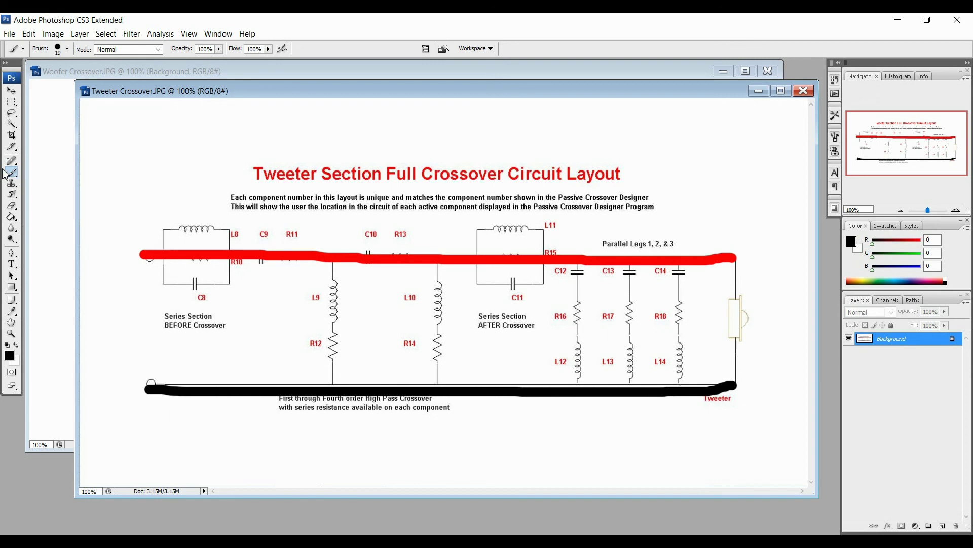
# Extend the black wire from the bottom line up to the tweeter's terminal
pyautogui.click(12, 356)
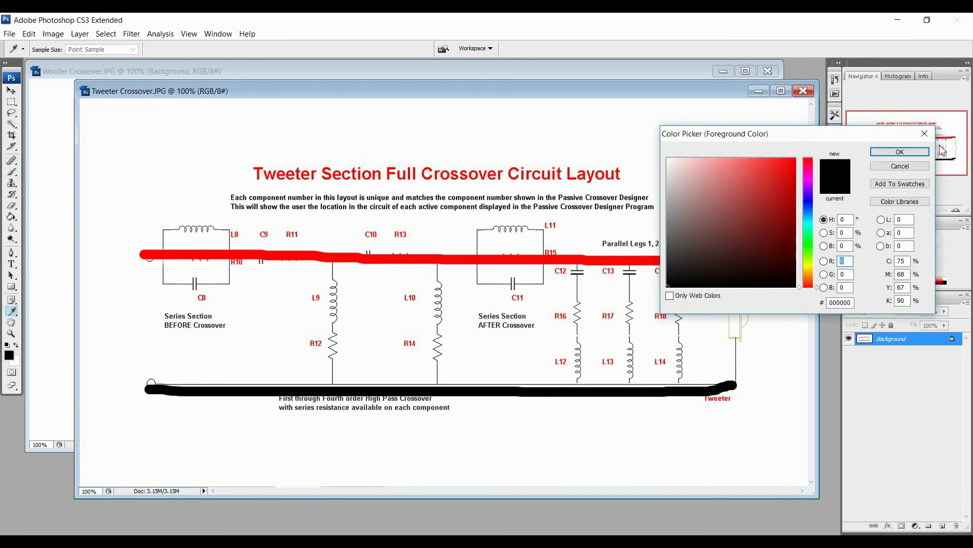
pyautogui.click(920, 166)
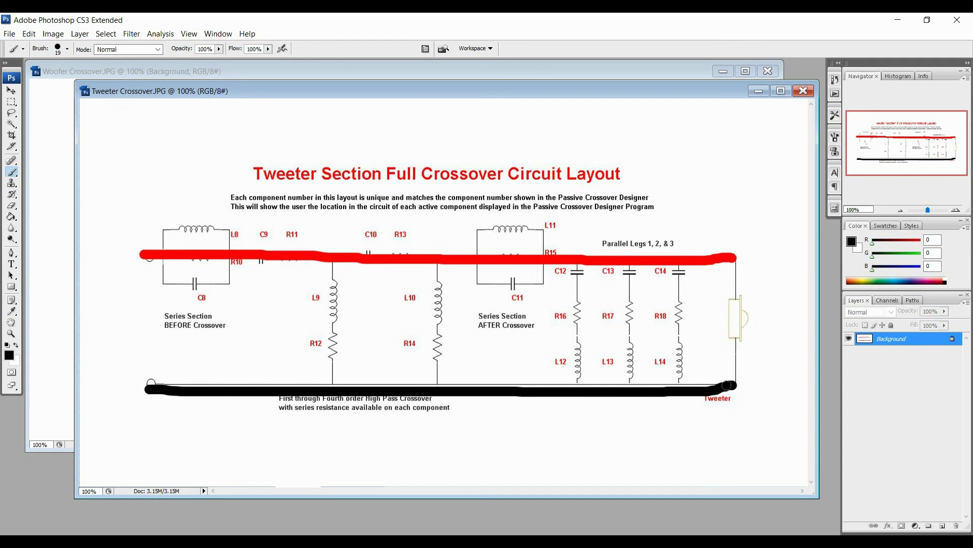
pyautogui.moveTo(726, 385)
pyautogui.mouseDown()
pyautogui.moveTo(711, 347)
pyautogui.moveTo(710, 307)
pyautogui.moveTo(735, 298)
pyautogui.mouseUp()
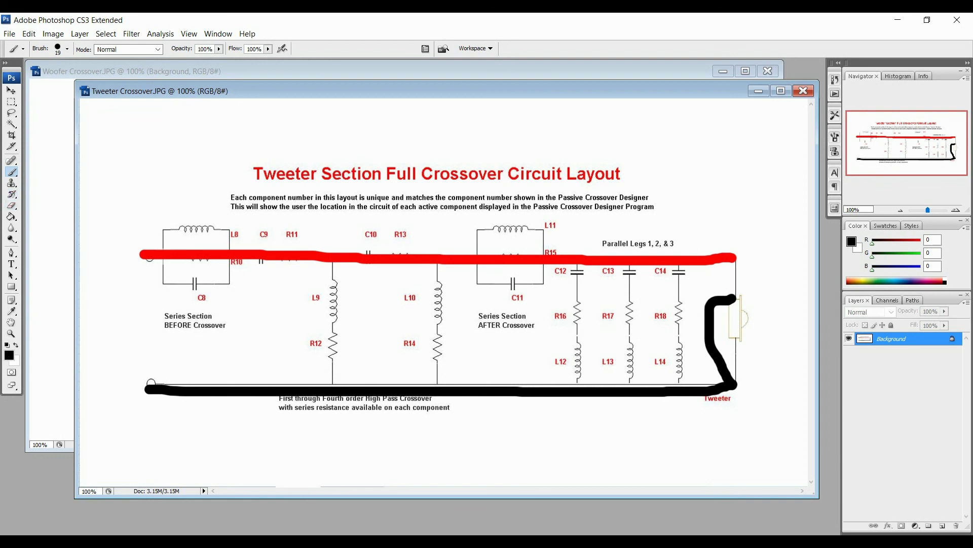
# Run a red lead to the tweeter's other terminal, then bring the woofer diagram forward
pyautogui.click(9, 355)
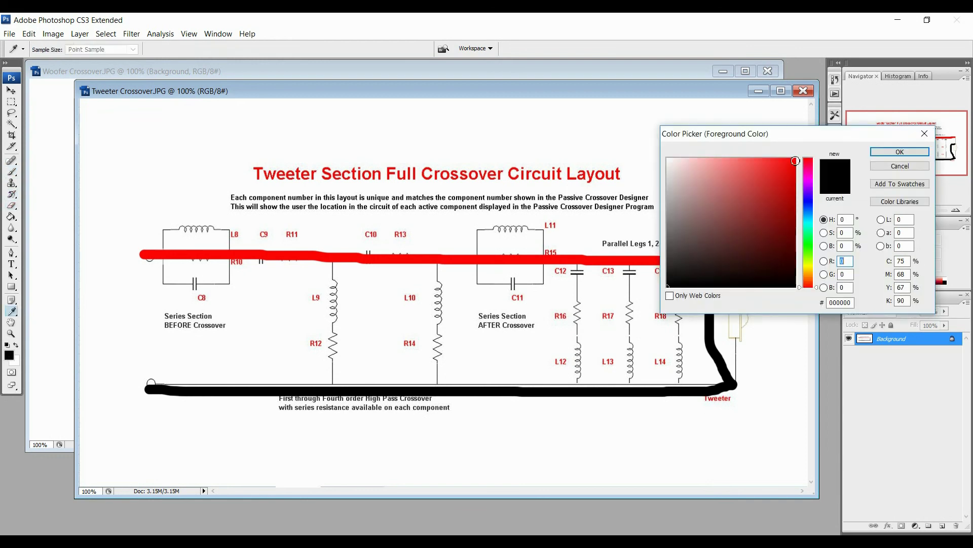
pyautogui.click(795, 161)
pyautogui.click(900, 152)
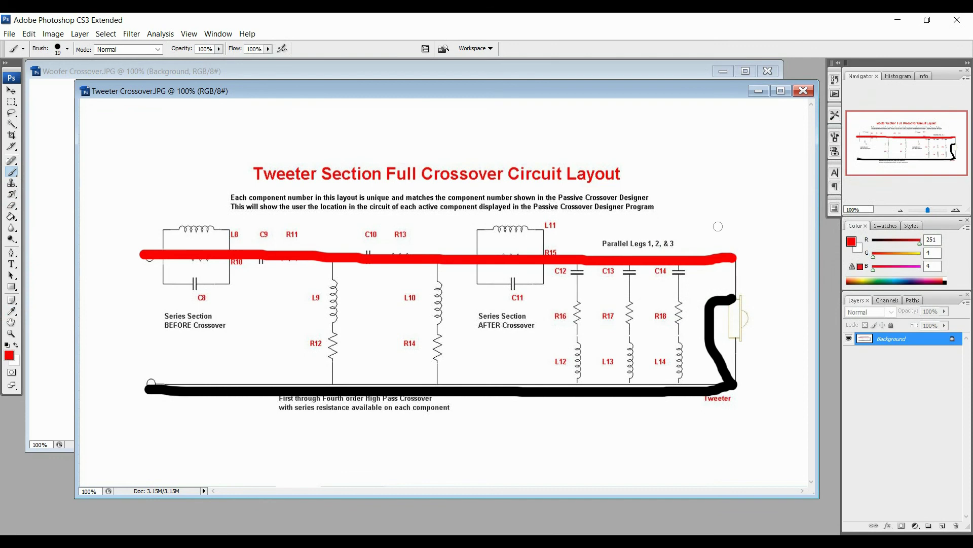
pyautogui.moveTo(737, 261)
pyautogui.mouseDown()
pyautogui.moveTo(681, 310)
pyautogui.moveTo(736, 338)
pyautogui.mouseUp()
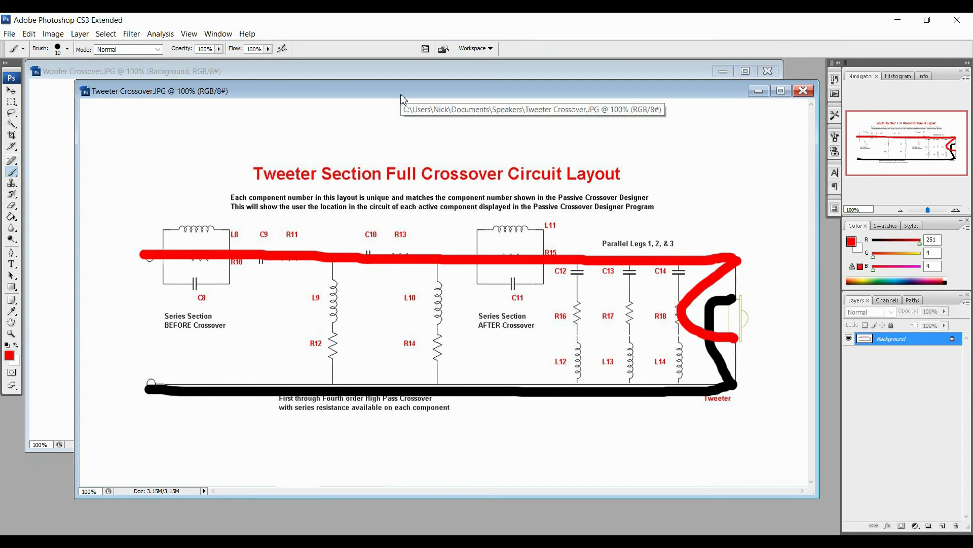
pyautogui.moveTo(400, 100); pyautogui.dragTo(658, 105)
pyautogui.click(407, 75)
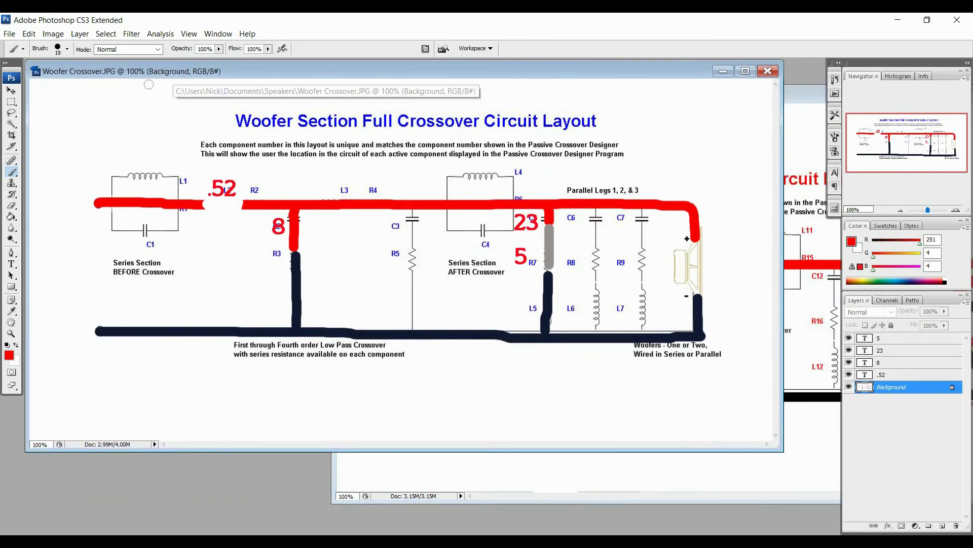
# Paste the whole woofer diagram into a new clipboard-sized transparent document, positioned below the tweeter layout
pyautogui.hotkey('ctrl', 'a')
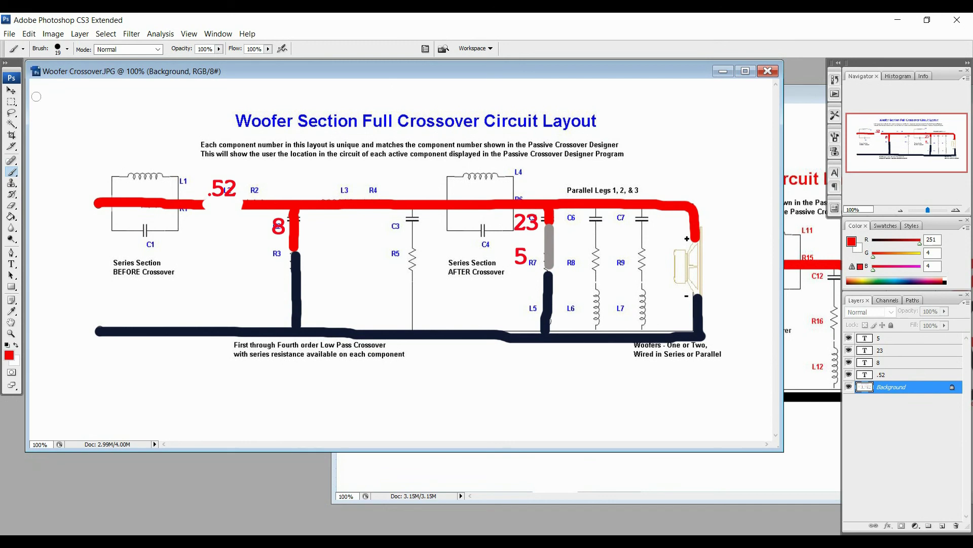
pyautogui.click(9, 33)
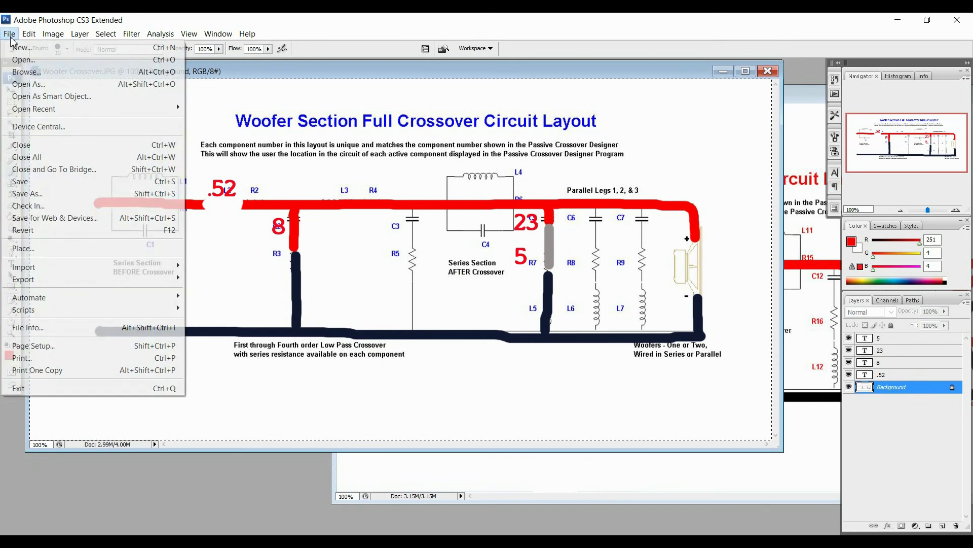
pyautogui.click(22, 47)
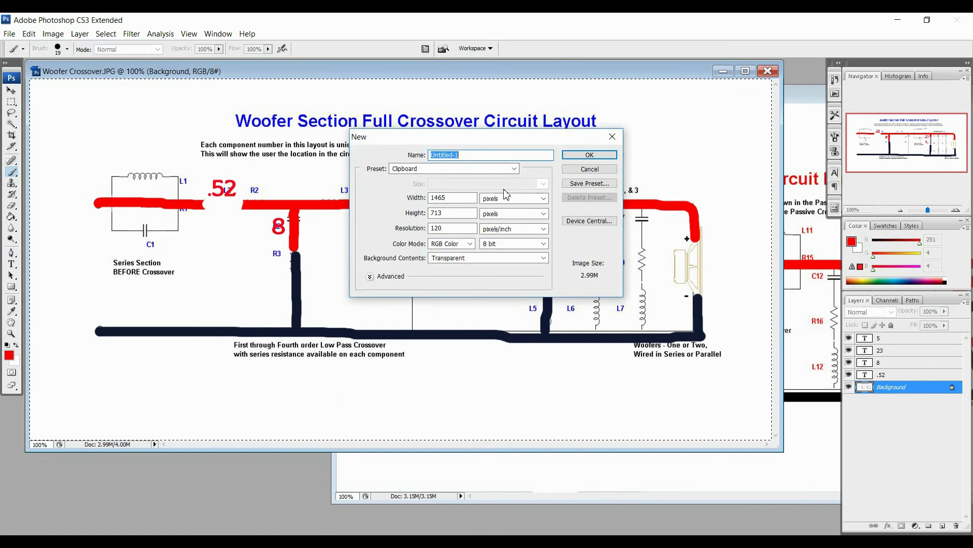
pyautogui.click(579, 171)
pyautogui.hotkey('ctrl', 'v')
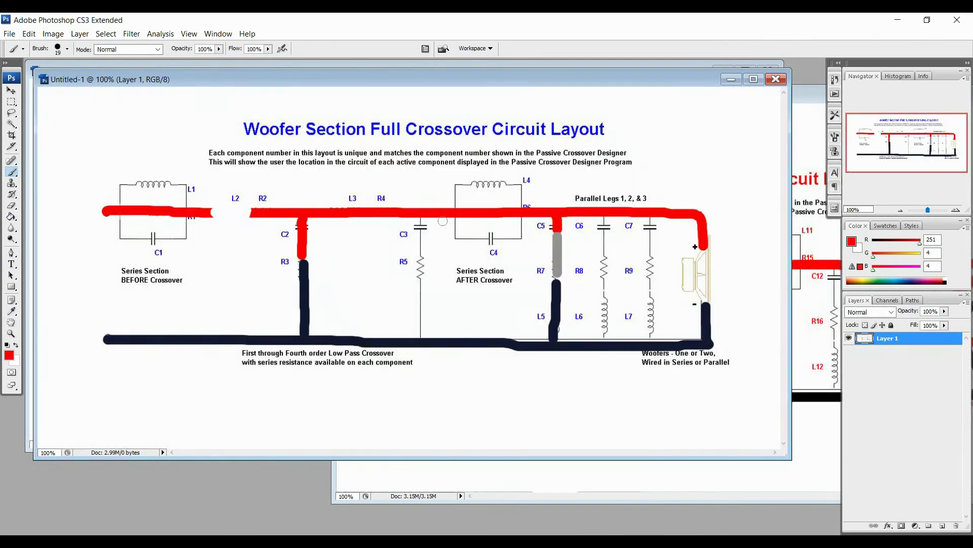
pyautogui.press('v')
pyautogui.moveTo(735, 330); pyautogui.dragTo(657, 352)
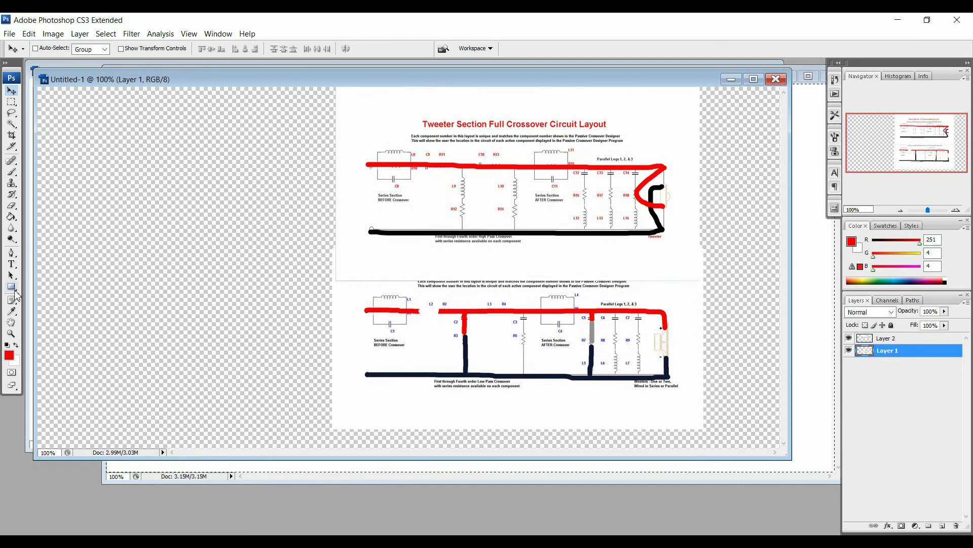
# On a new layer, paint red wires joining the tweeter and woofer red lines at the left
pyautogui.click(12, 171)
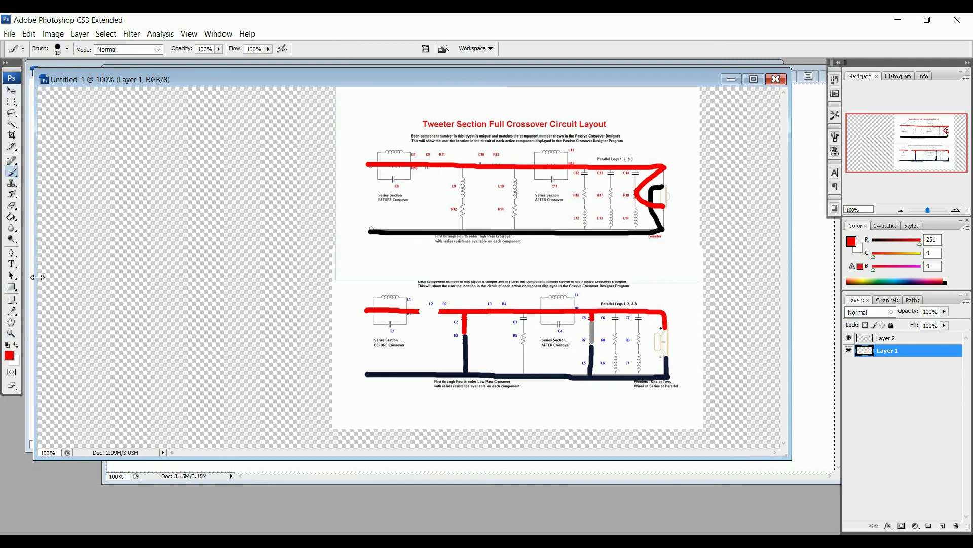
pyautogui.hotkey('ctrl', 'alt', 'shift', 'n')
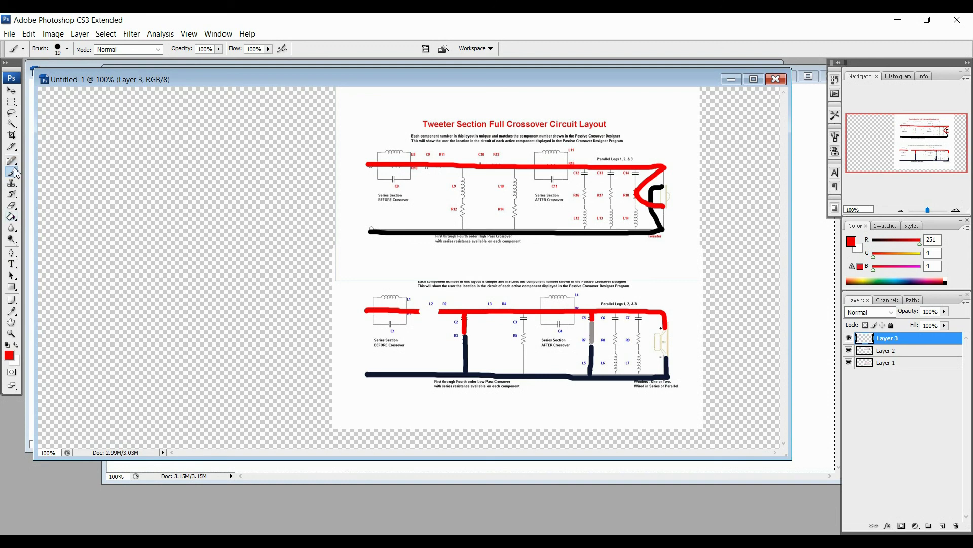
pyautogui.moveTo(363, 165); pyautogui.dragTo(199, 217)
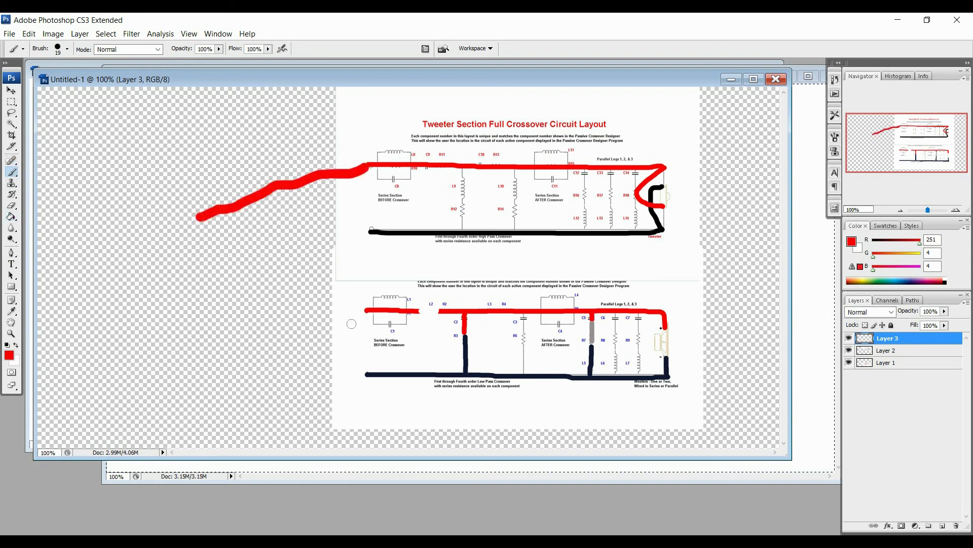
pyautogui.moveTo(369, 312); pyautogui.dragTo(199, 219)
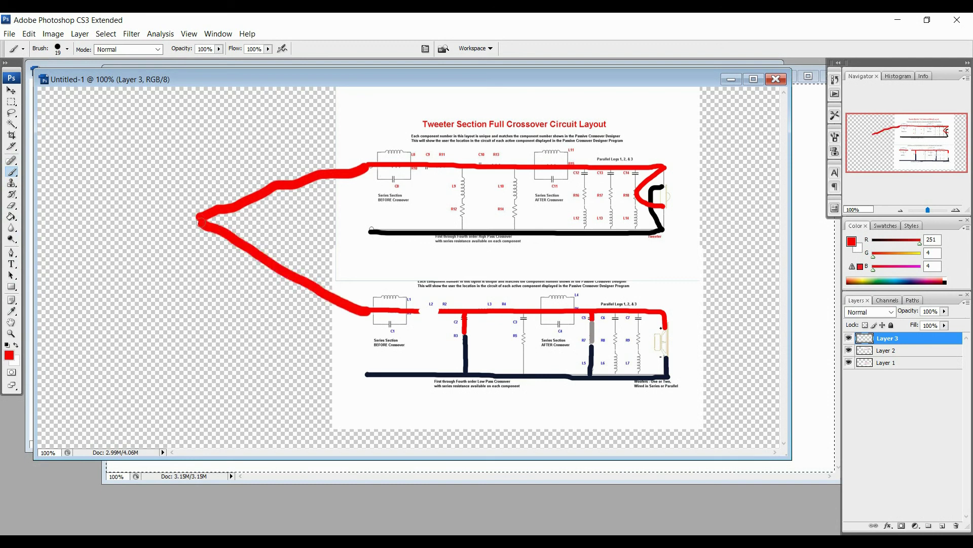
# Paint black wires joining both diagrams' black lines at the left
pyautogui.click(8, 345)
pyautogui.moveTo(373, 232); pyautogui.dragTo(179, 291)
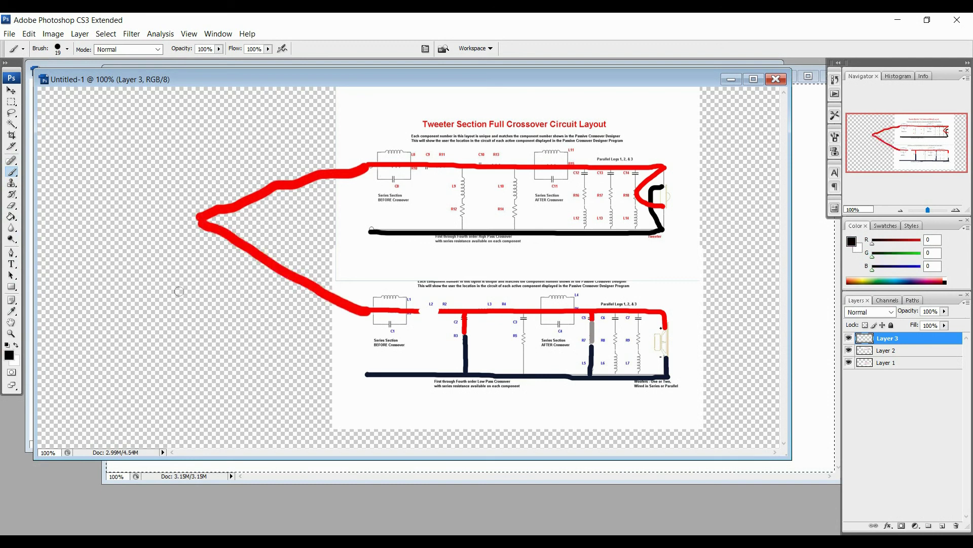
pyautogui.moveTo(372, 378)
pyautogui.mouseDown()
pyautogui.moveTo(213, 312)
pyautogui.moveTo(175, 285)
pyautogui.mouseUp()
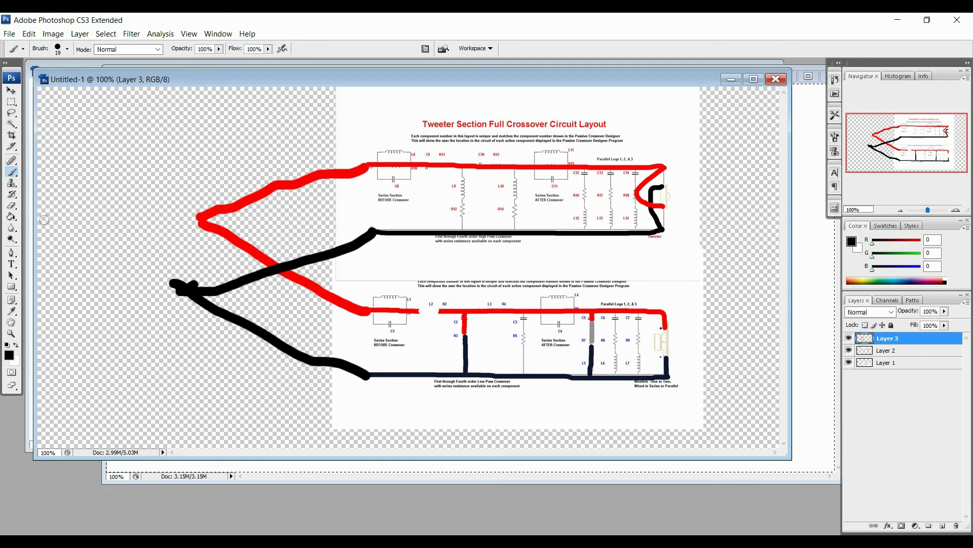
# Add the label 'To Amp Or Binding Posts' left of the joined wires, then switch to Excel
pyautogui.click(11, 264)
pyautogui.moveTo(49, 191); pyautogui.dragTo(168, 275)
pyautogui.write('To Am')
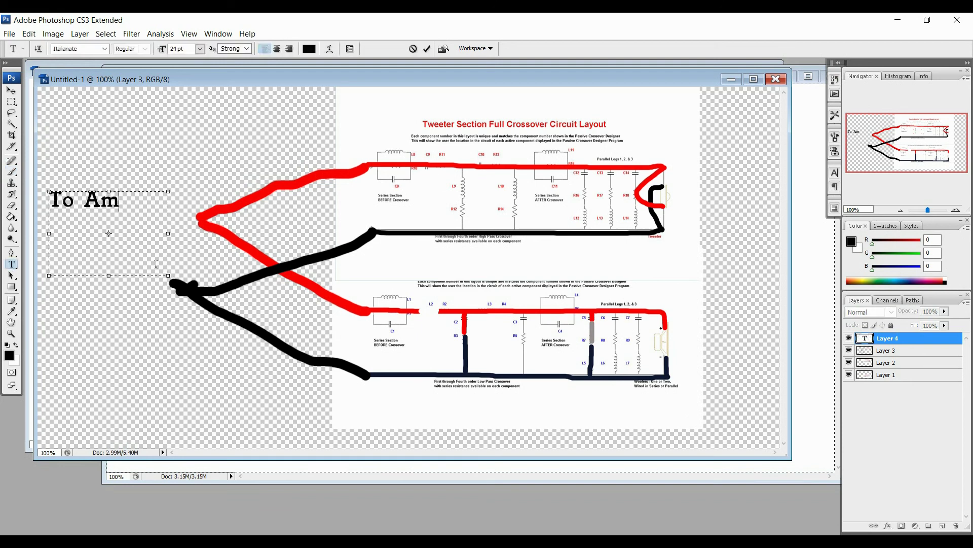
pyautogui.write('p Or Binding Posts')
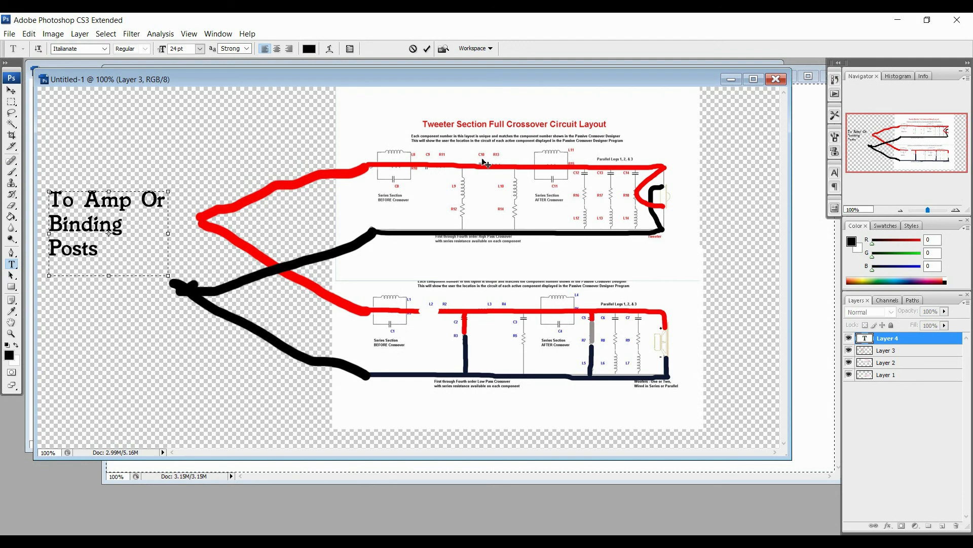
pyautogui.click(13, 94)
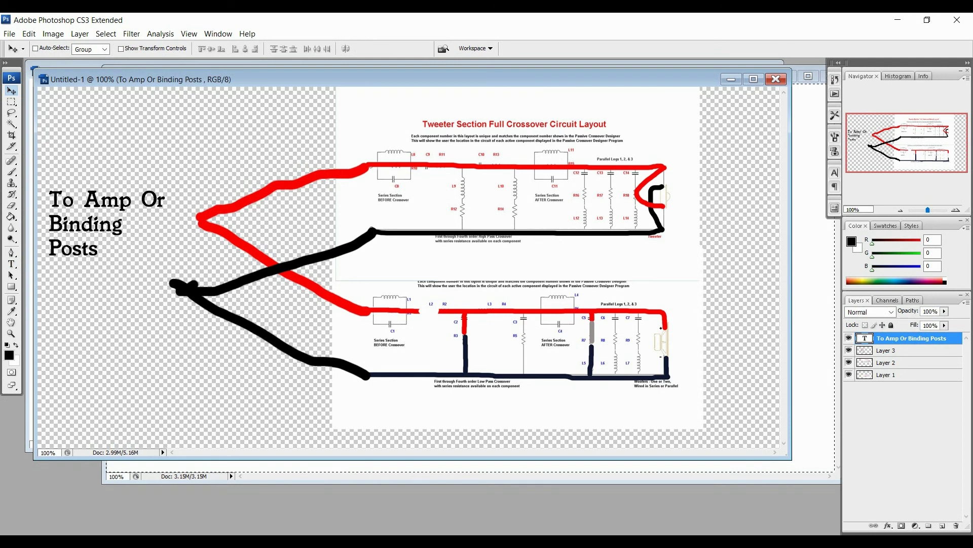
pyautogui.click(328, 542)
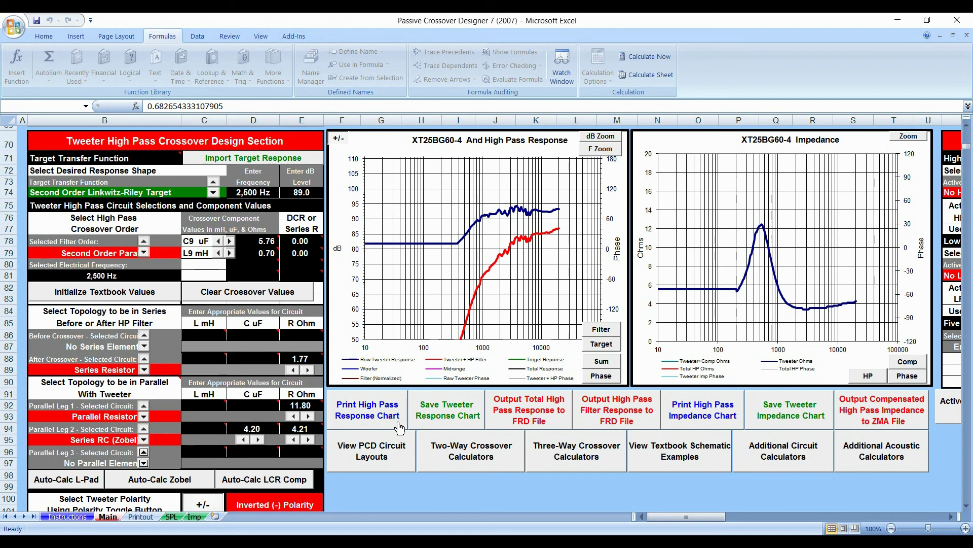
# Scroll the Main sheet up to the Passive Crossover Designer header and System Response chart
pyautogui.scroll(20, 283, 371)
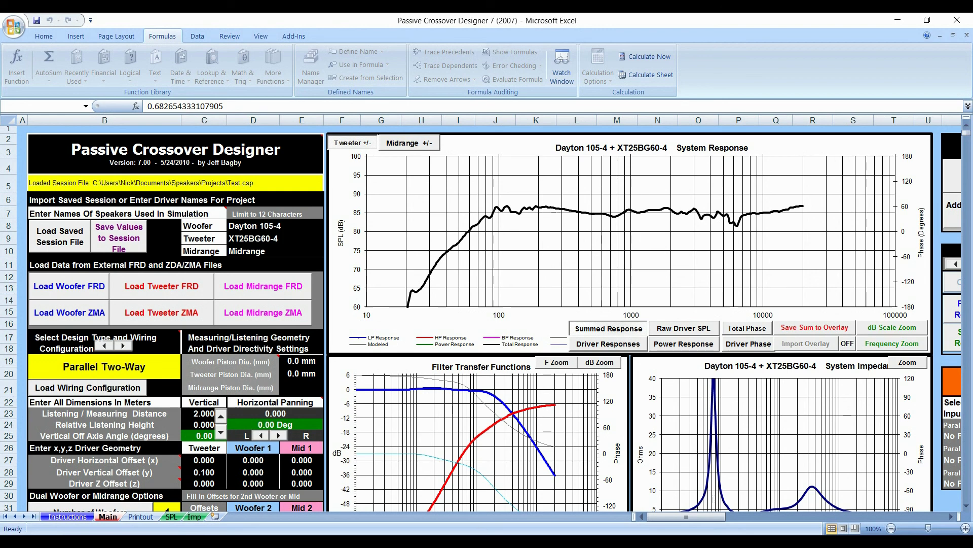
pyautogui.moveTo(329, 542)
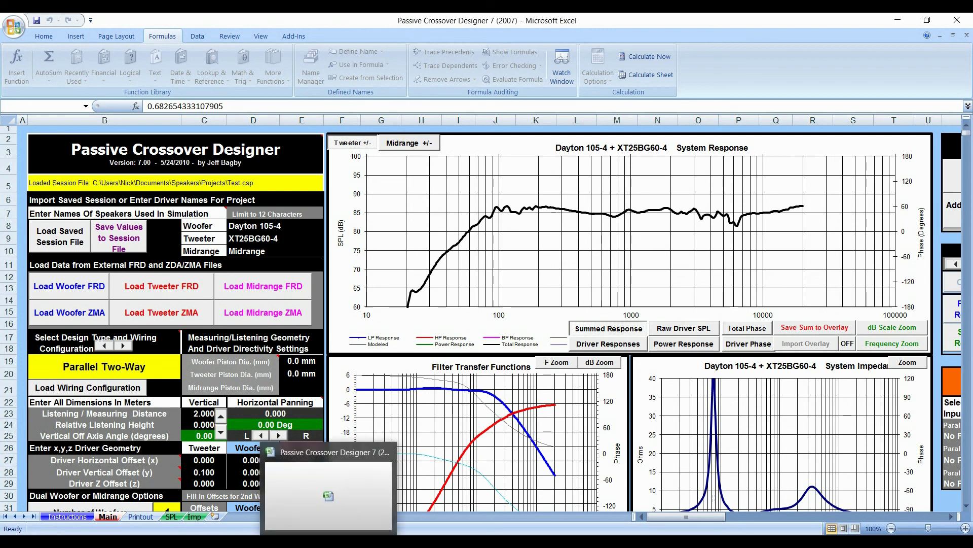